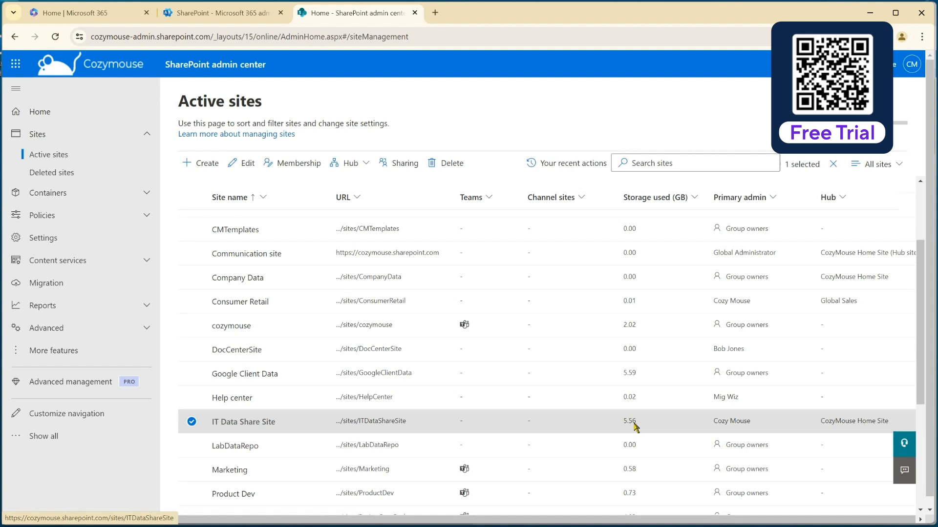
# Step: Open the IT Data Share Site's Documents library, view the Active Clients folder's contents, and return to the library root
pyautogui.click(396, 423)
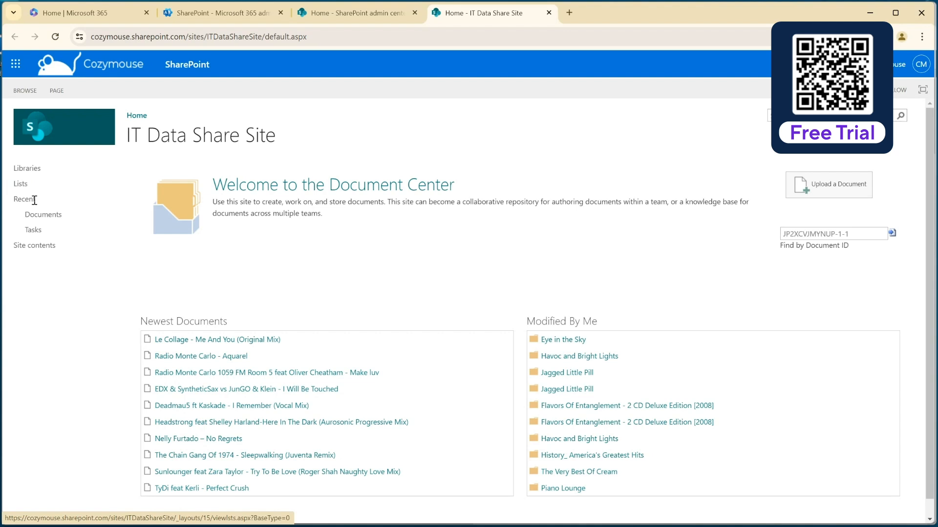
pyautogui.click(37, 214)
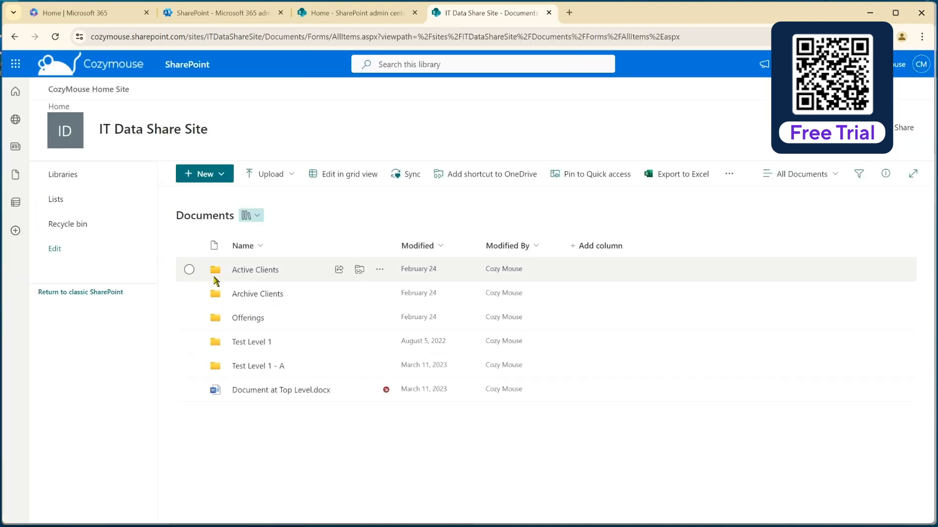
pyautogui.click(251, 269)
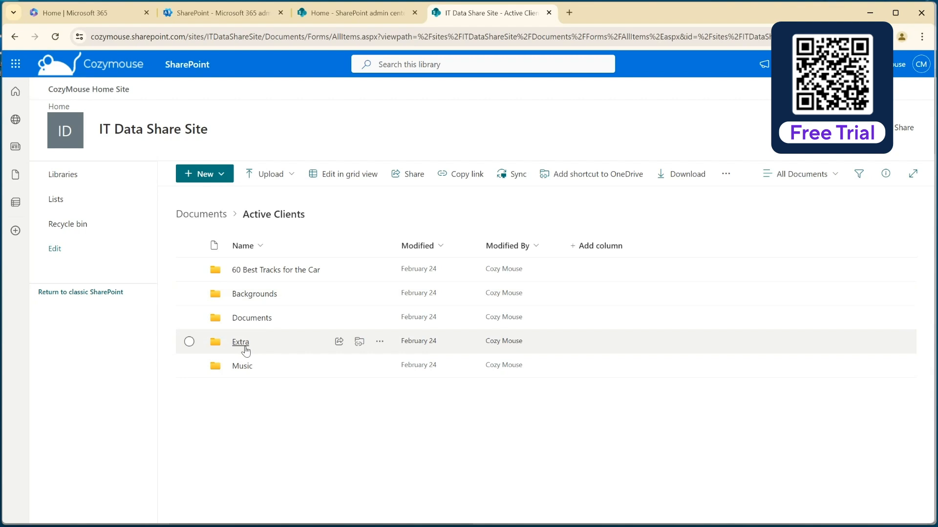
pyautogui.click(209, 215)
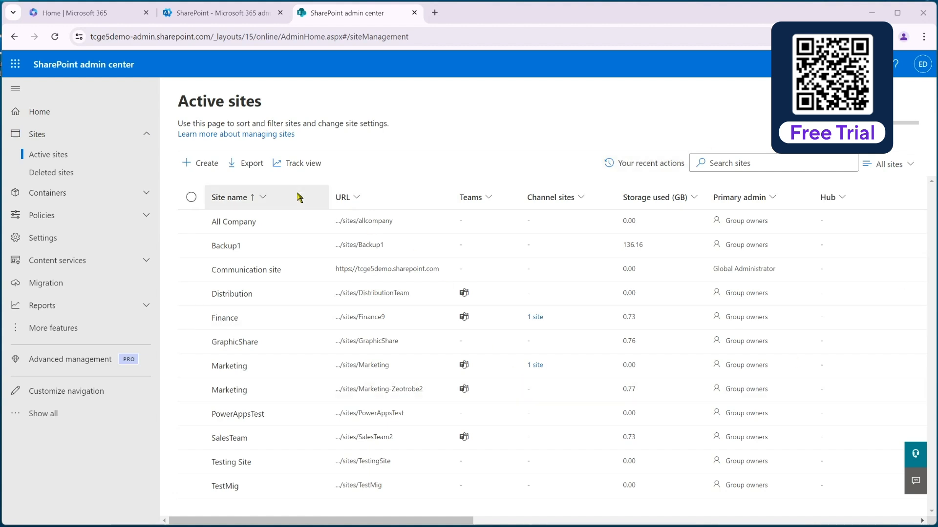
# Step: Start a new team site in the destination tenant using Microsoft's Standard team template
pyautogui.click(200, 168)
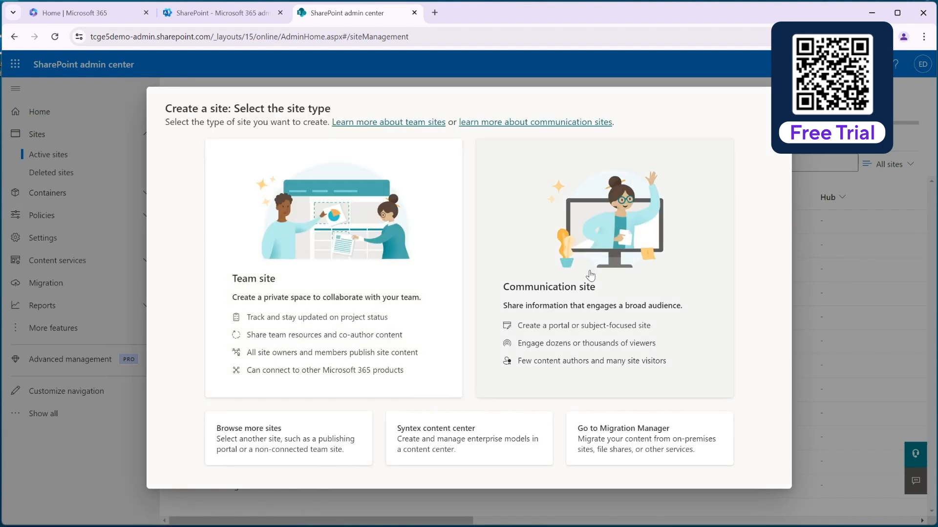
pyautogui.click(279, 269)
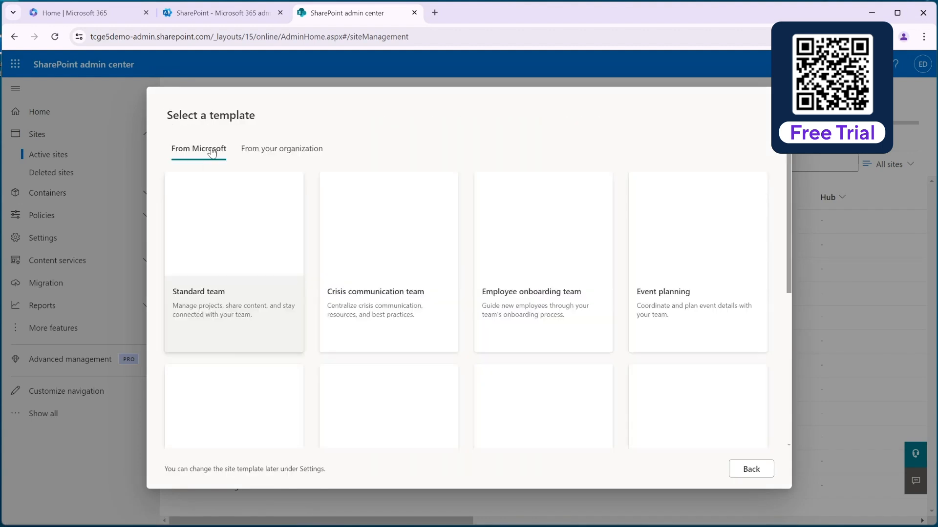
pyautogui.click(237, 231)
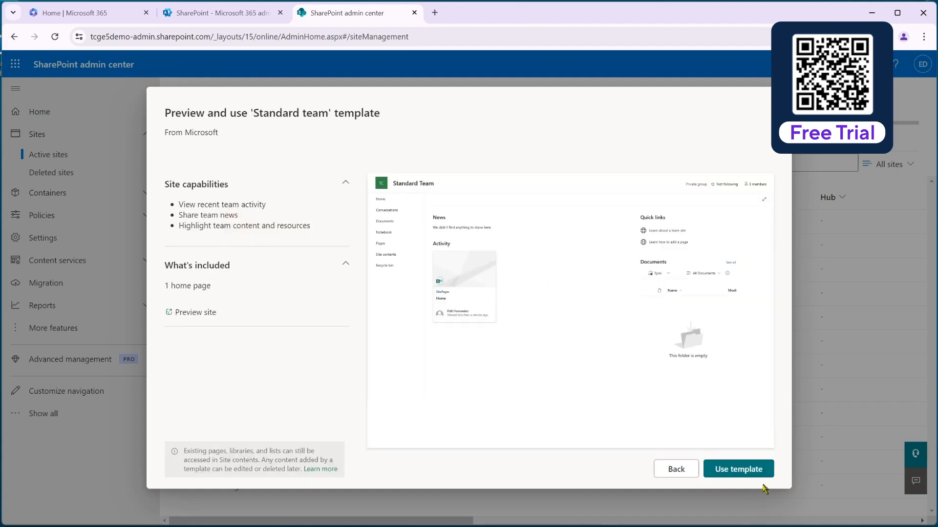
pyautogui.click(737, 469)
# Step: Name the site IT Data Share and assign the Migration Wiz Service Account as group owner
pyautogui.click(624, 307)
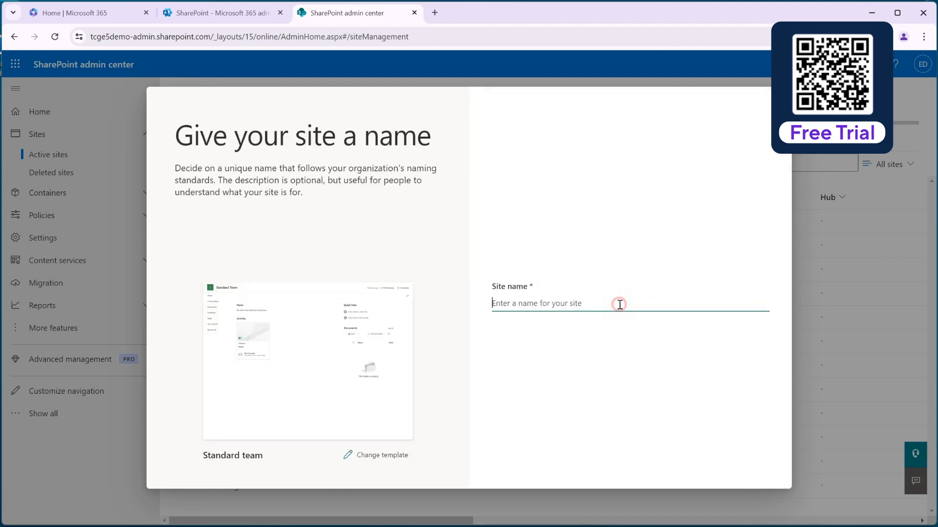
pyautogui.write('IT DA')
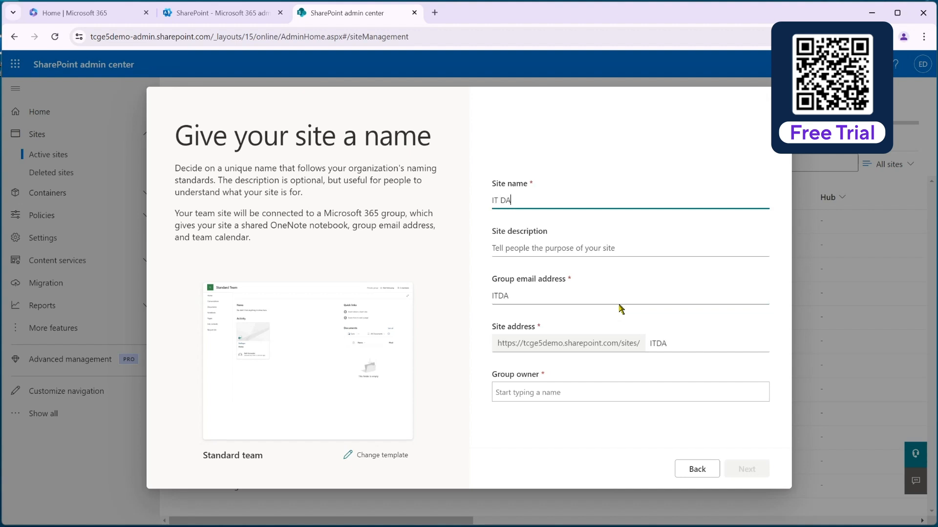
pyautogui.write('ata Share')
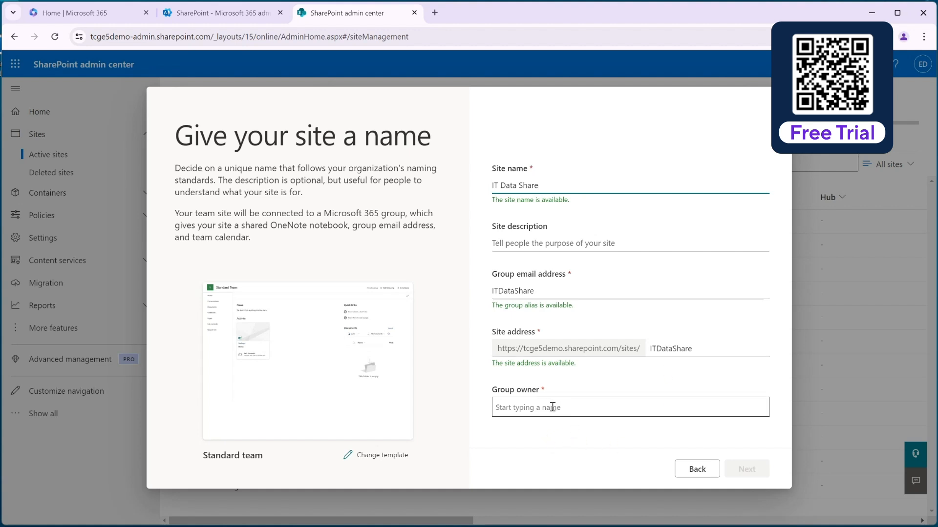
pyautogui.click(579, 407)
pyautogui.write('mig')
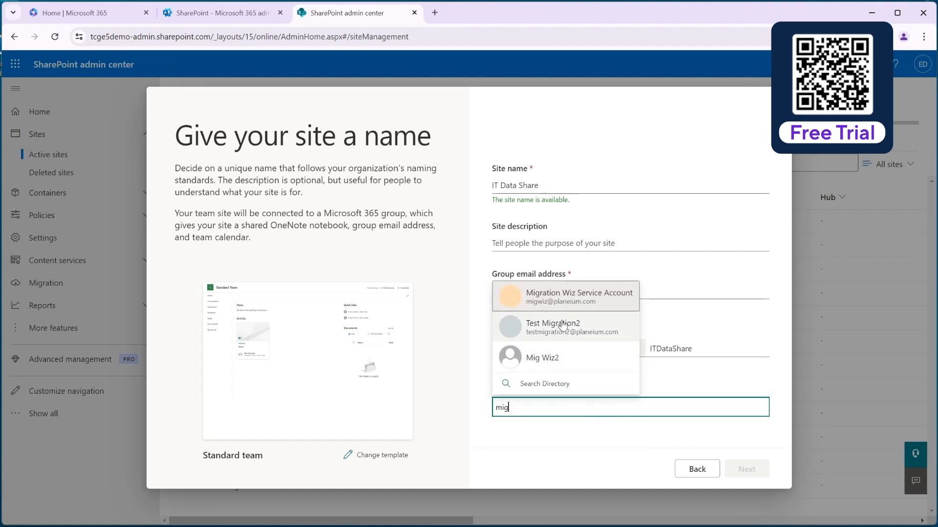
pyautogui.click(558, 293)
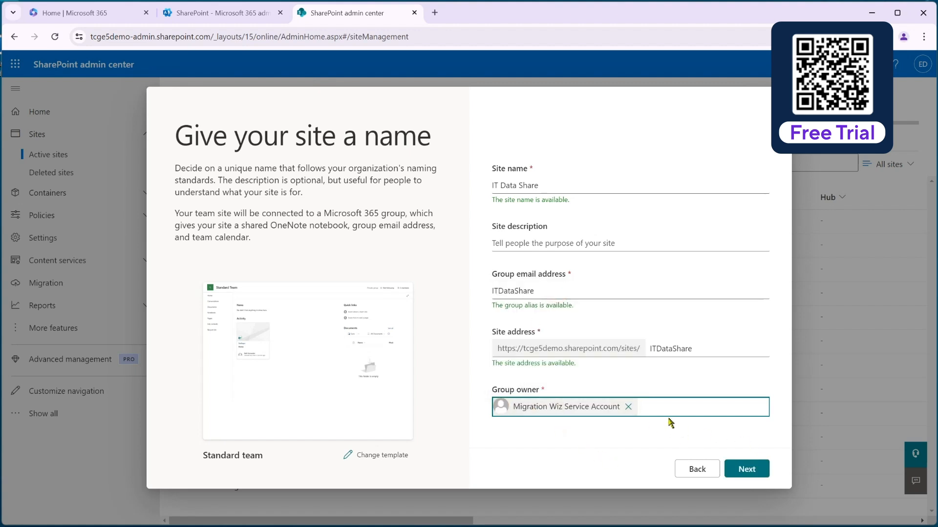
pyautogui.click(749, 472)
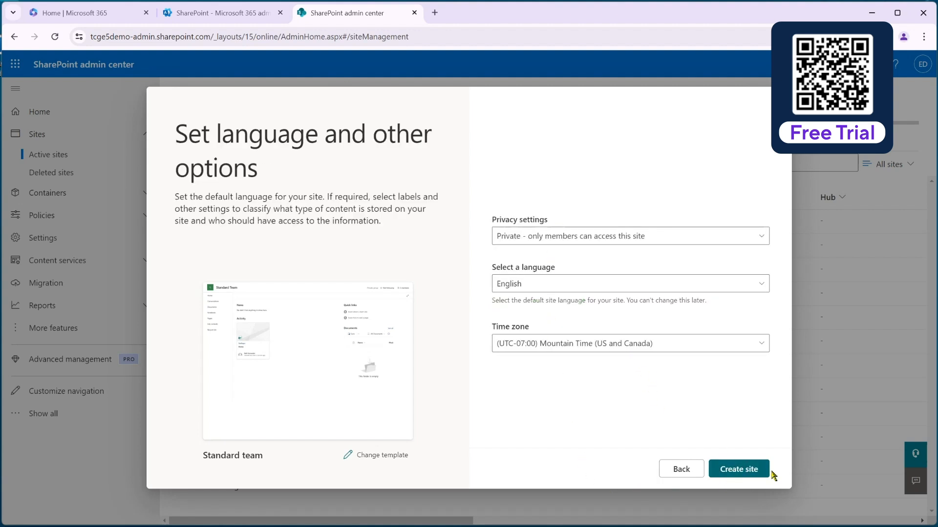
# Step: Create the site with the preset privacy, language and time zone and no added members, and open its Documents library
pyautogui.click(748, 472)
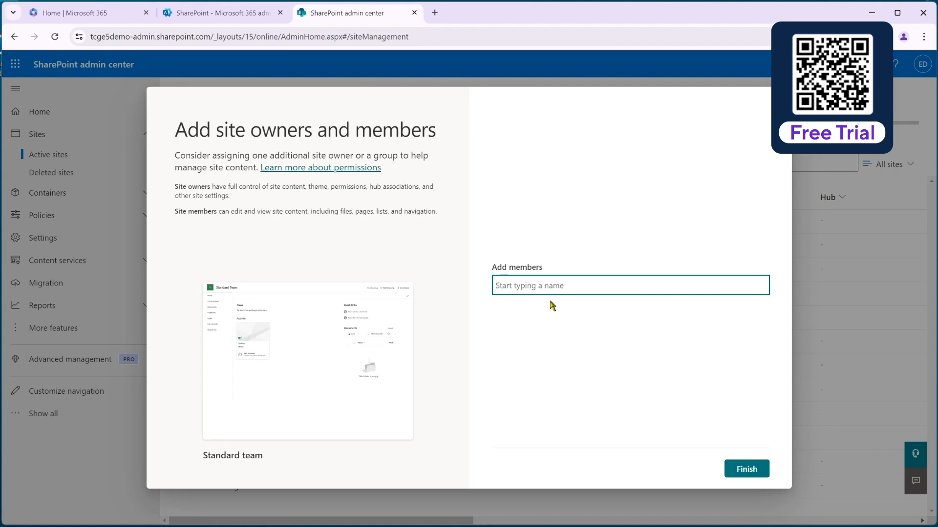
pyautogui.click(746, 469)
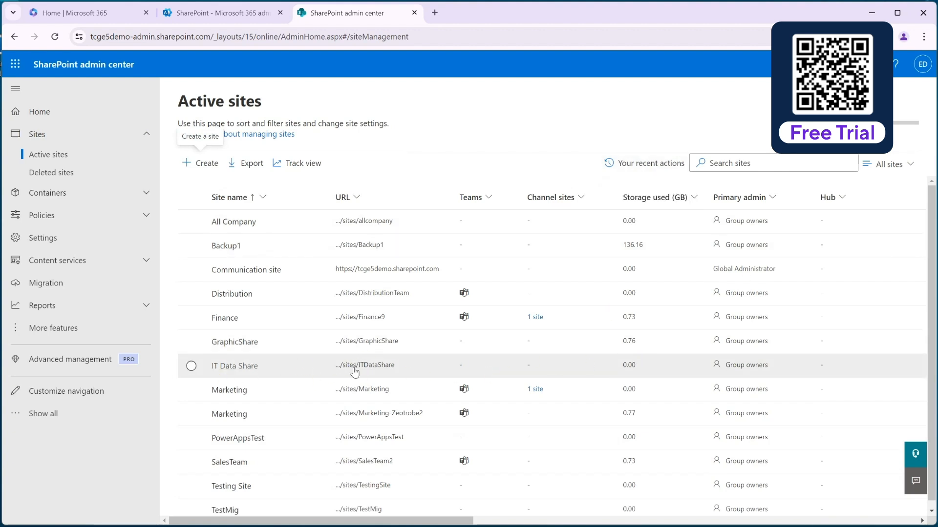
pyautogui.click(371, 366)
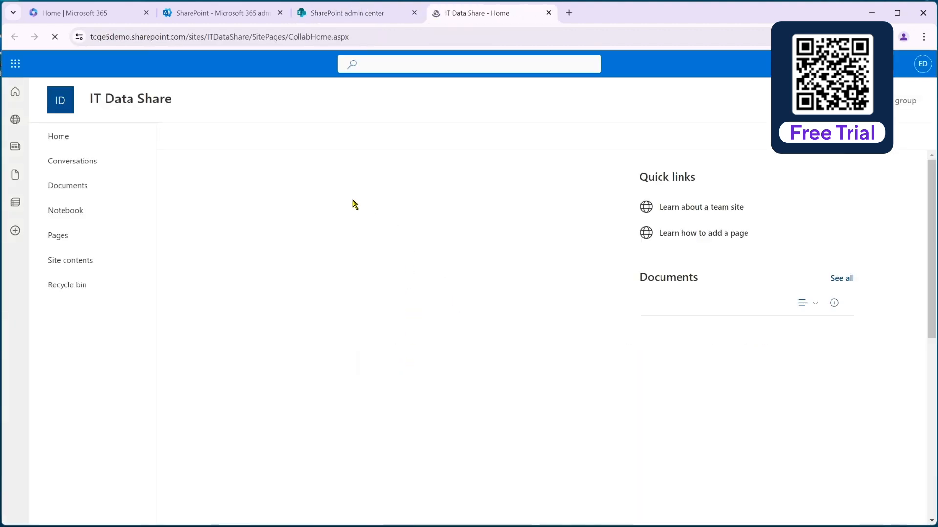
pyautogui.click(61, 188)
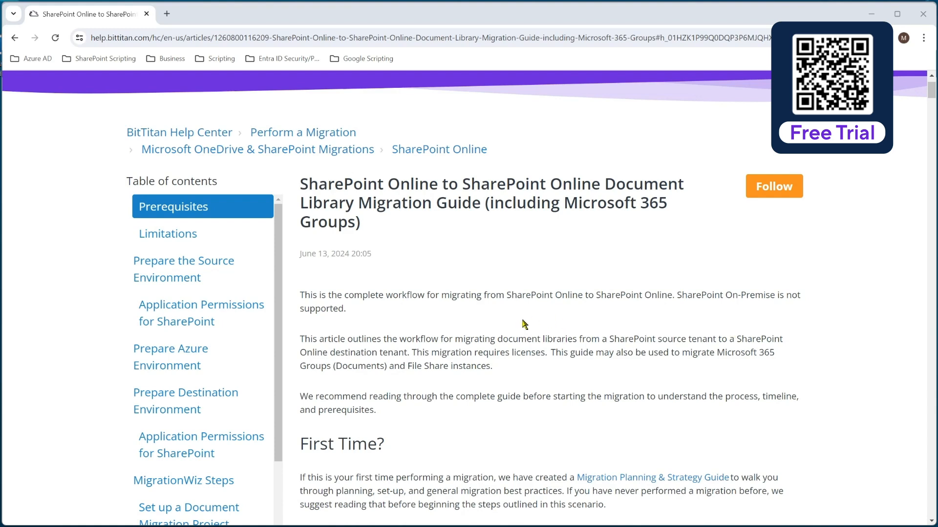
# Step: Read through BitTitan's SharePoint Online migration guide from the introduction to the source environment's Application Permissions for SharePoint section
pyautogui.scroll(-1, 495, 366)
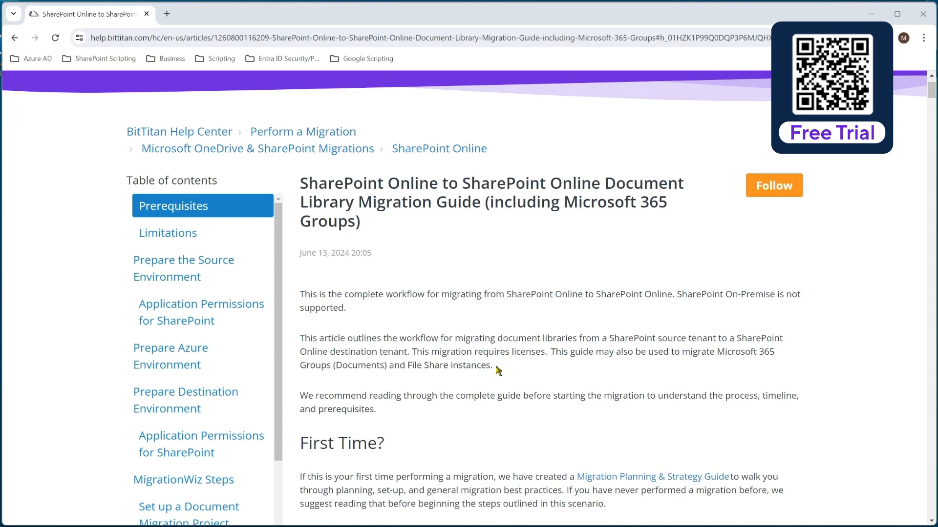
pyautogui.scroll(-5, 501, 369)
pyautogui.scroll(-8, 507, 362)
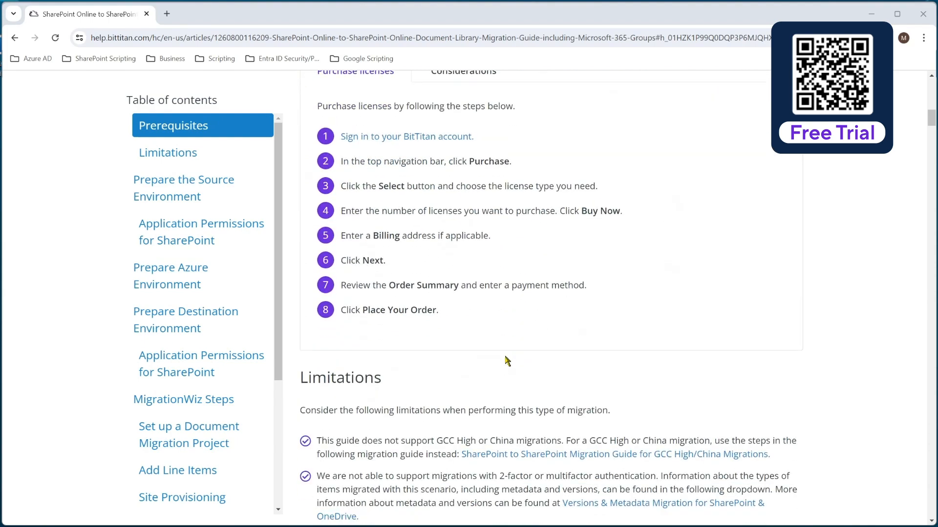
pyautogui.scroll(-7, 507, 361)
pyautogui.scroll(-11, 505, 361)
pyautogui.scroll(-6, 505, 361)
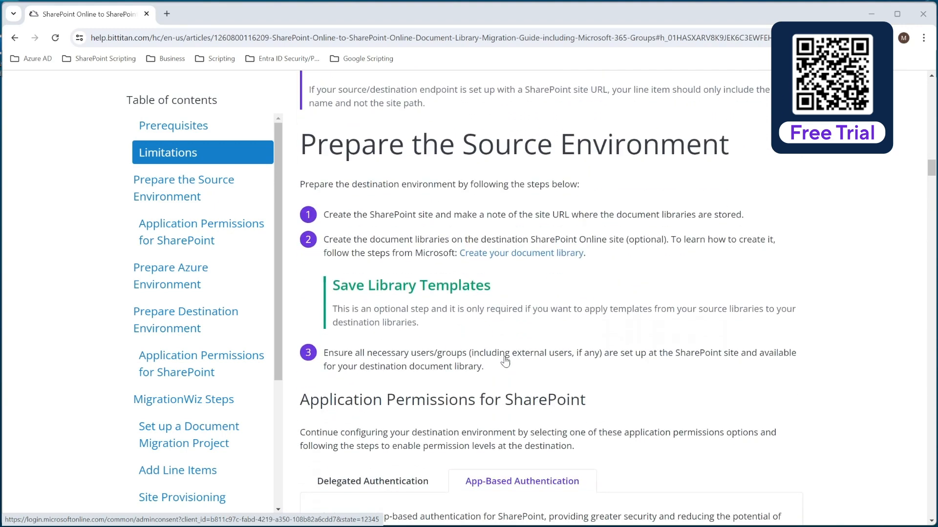
pyautogui.scroll(-6, 505, 362)
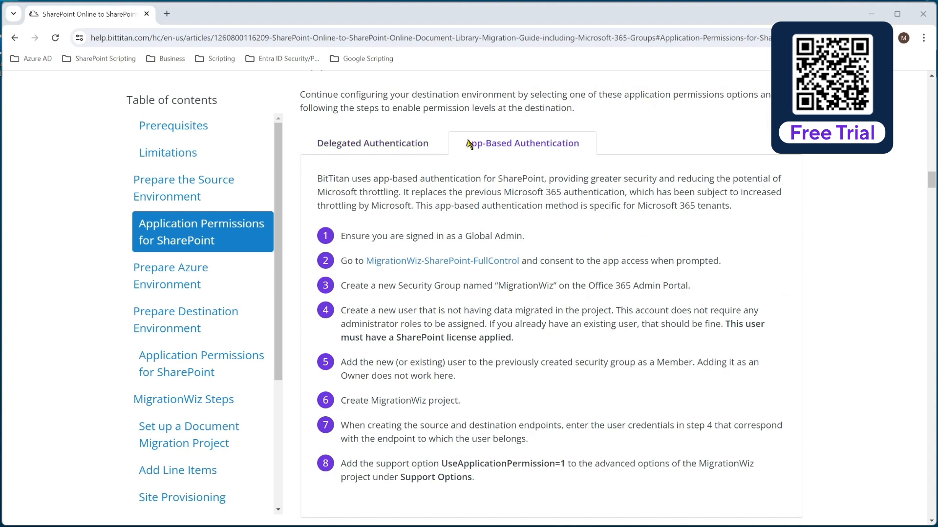
# Step: Compare the Delegated Authentication instructions with the App-Based Authentication instructions in the migration guide
pyautogui.click(396, 144)
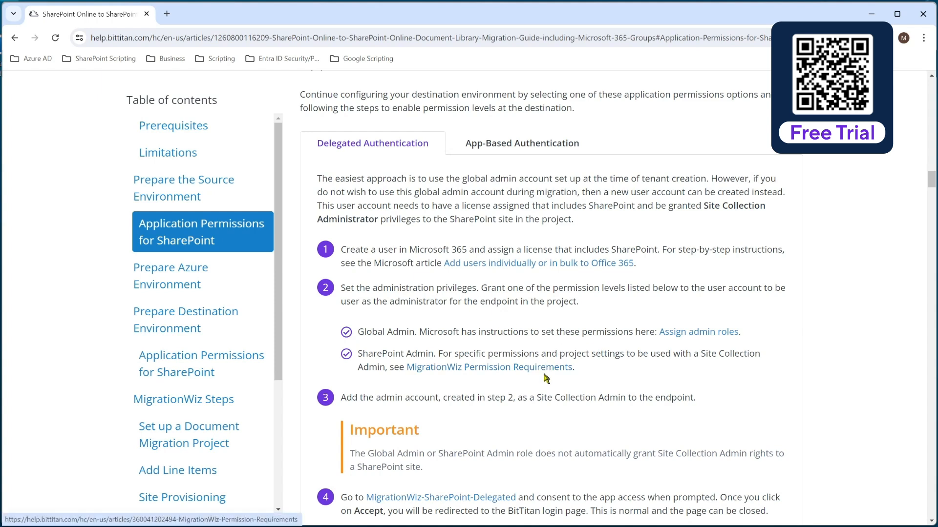
pyautogui.scroll(-1, 546, 379)
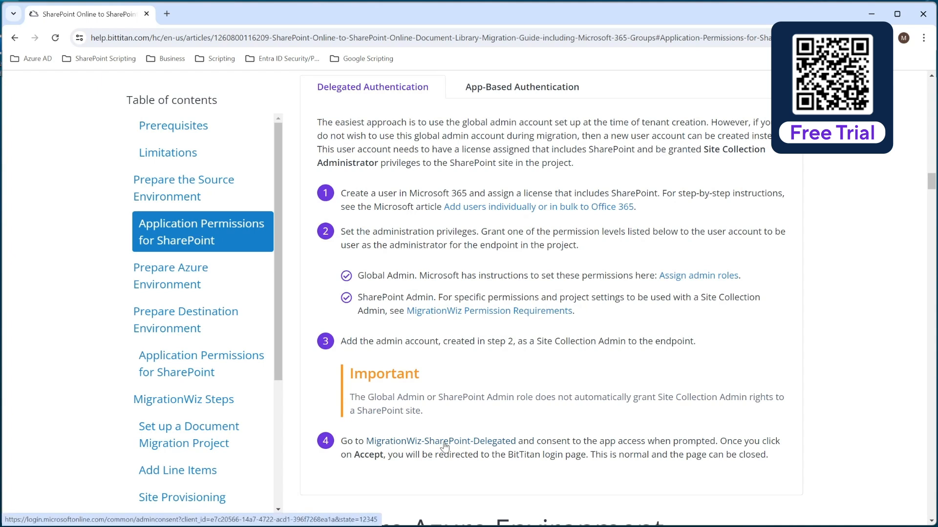
pyautogui.scroll(1, 557, 259)
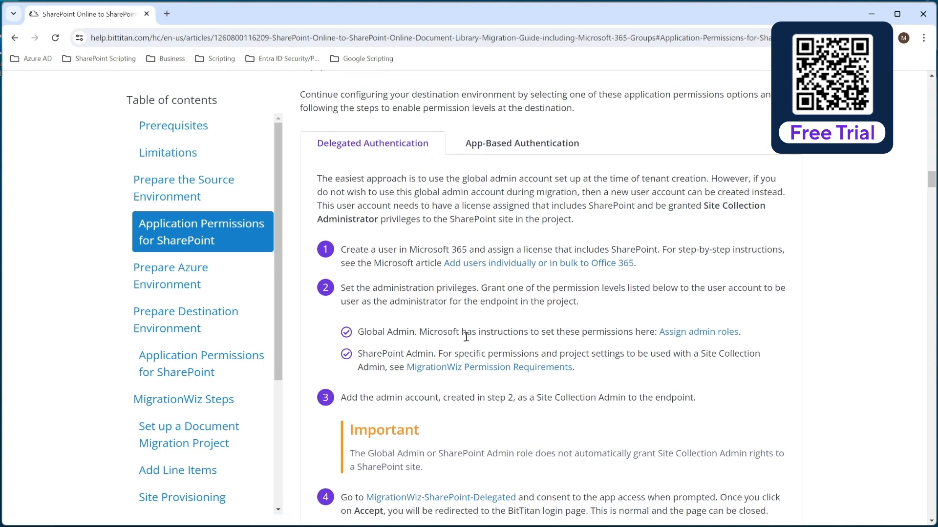
pyautogui.scroll(-1, 468, 342)
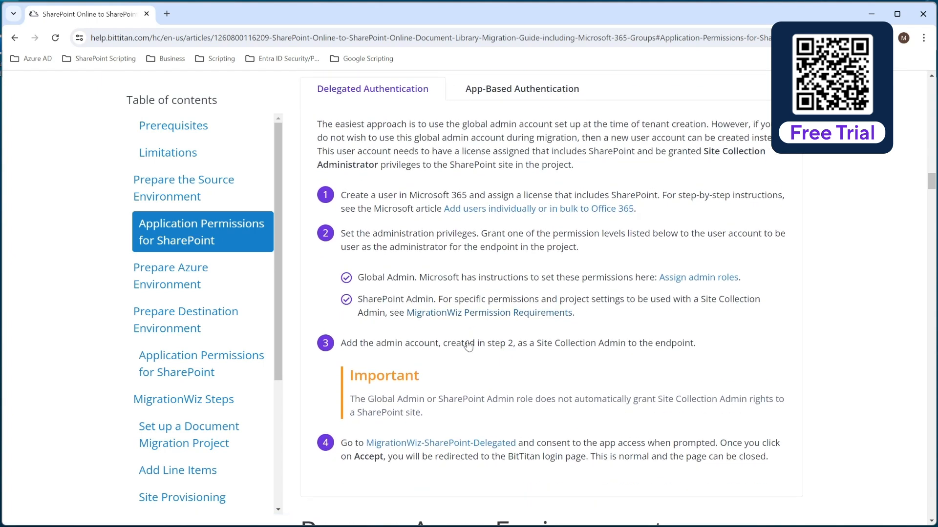
pyautogui.click(548, 88)
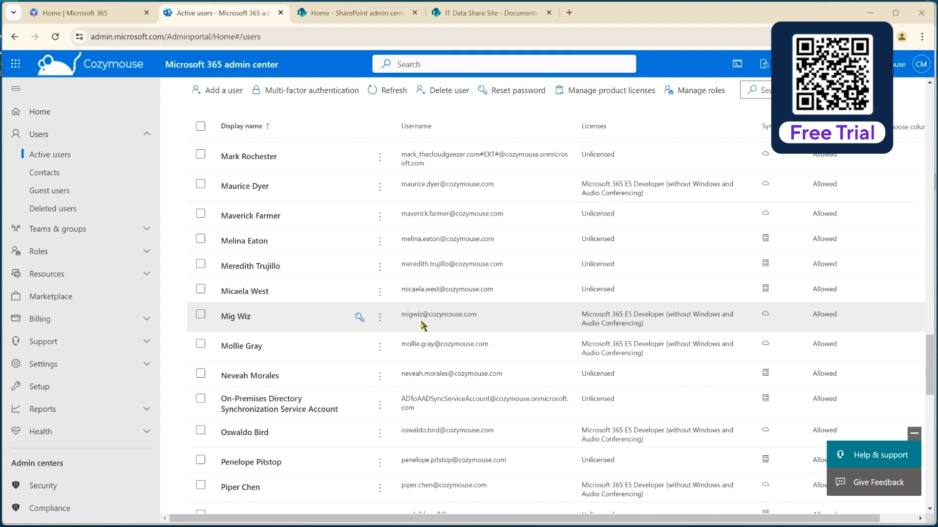
# Step: Check the members of the MigrationWiz security group in the source tenant's Microsoft 365 admin center, and close its details
pyautogui.click(146, 229)
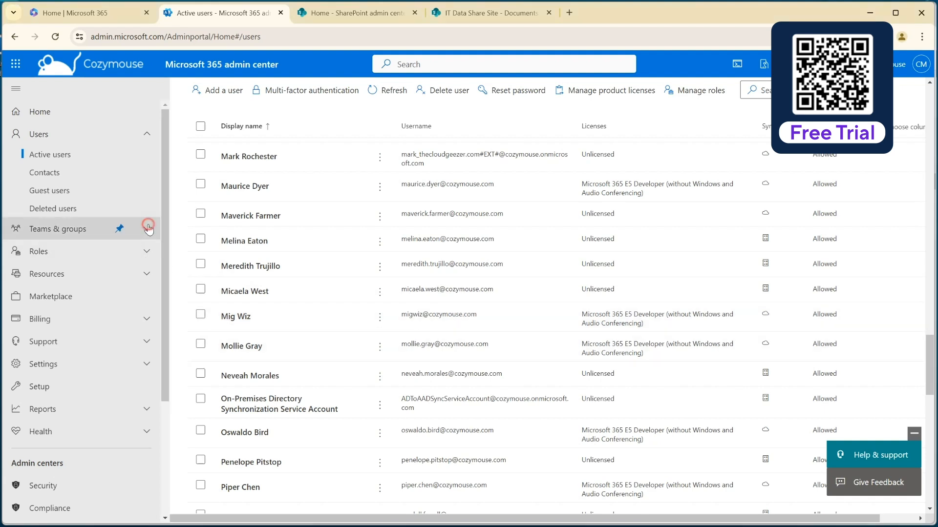
pyautogui.click(63, 248)
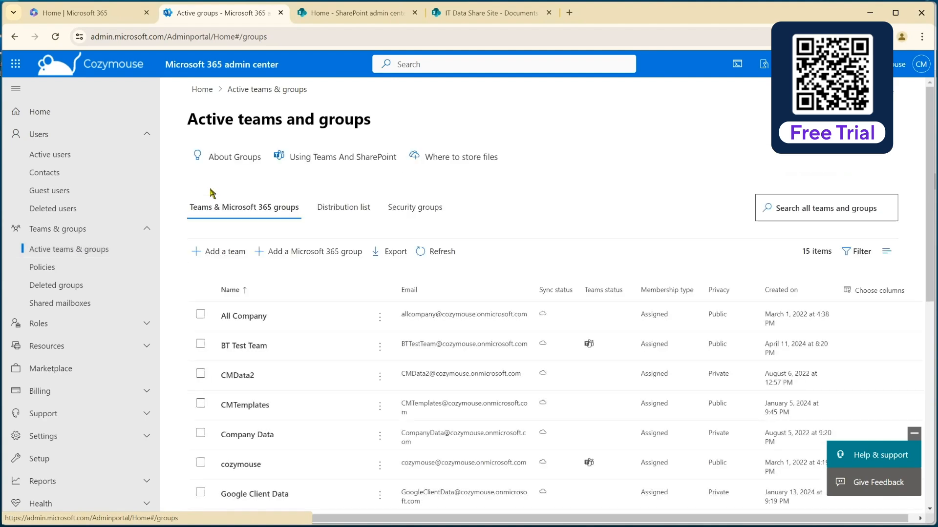
pyautogui.click(421, 209)
pyautogui.scroll(-6, 219, 388)
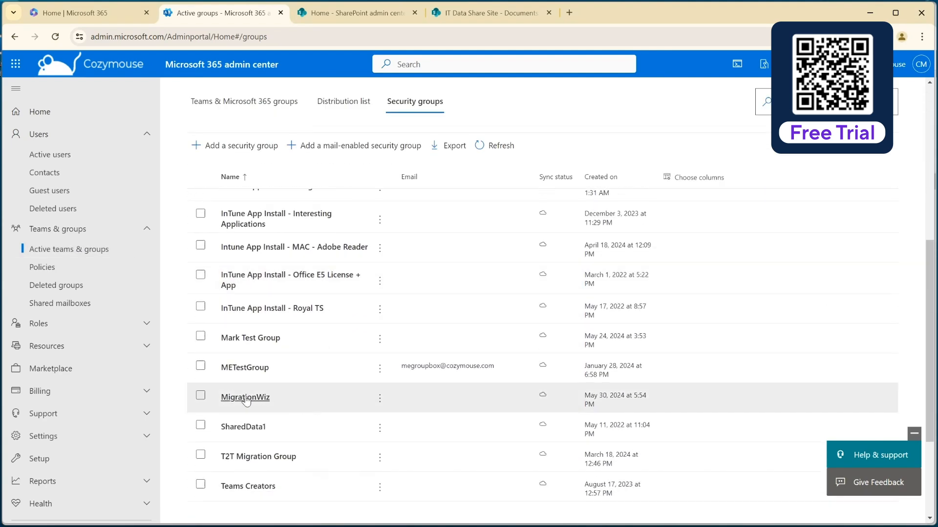
pyautogui.click(251, 397)
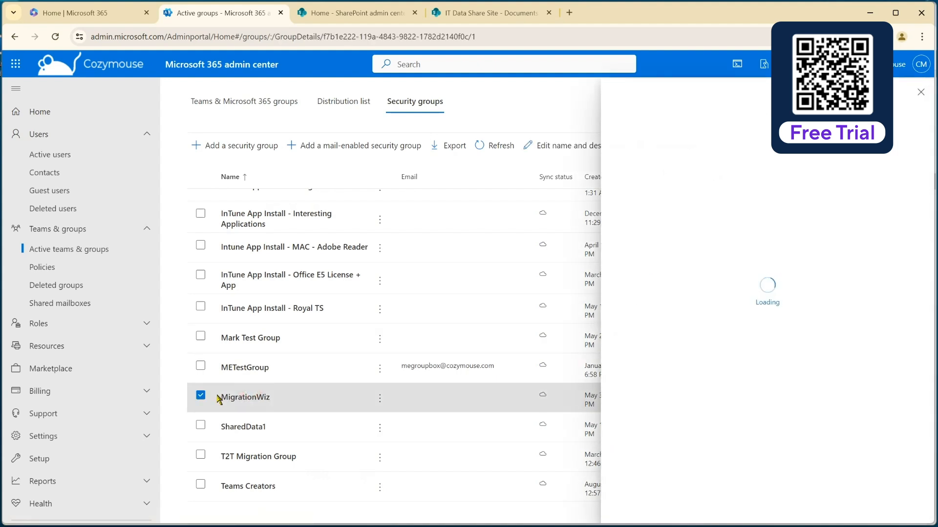
pyautogui.click(683, 188)
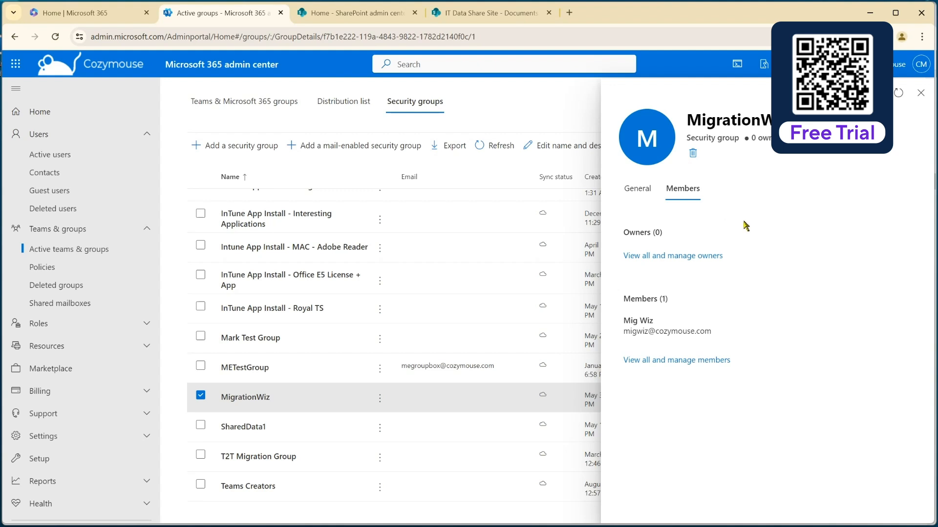
pyautogui.click(918, 95)
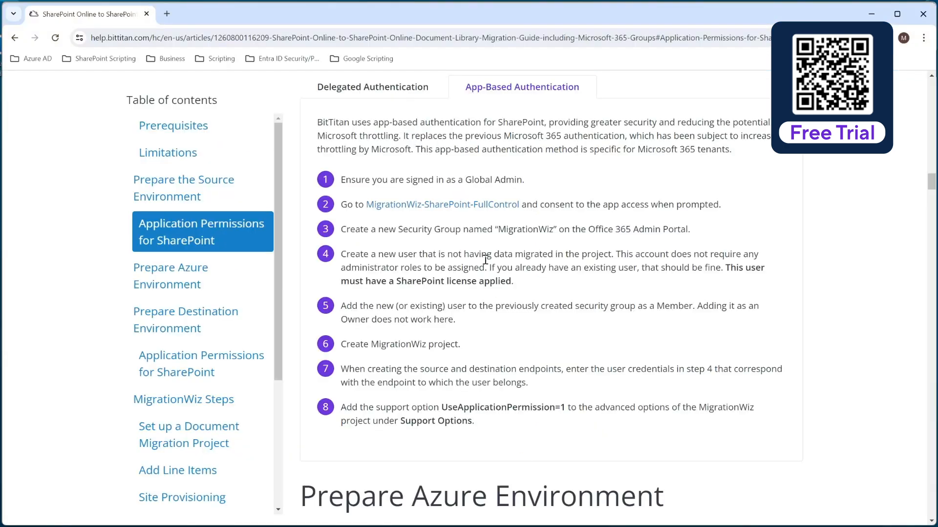
# Step: Copy the address of the guide's MigrationWiz-SharePoint-FullControl consent link and switch to the source tenant's Microsoft 365 admin center
pyautogui.rightClick(442, 205)
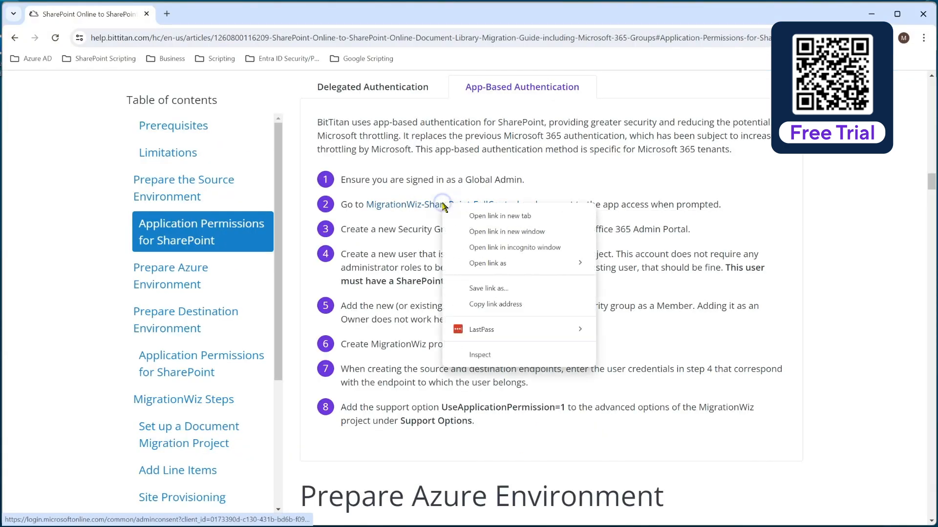
pyautogui.click(498, 305)
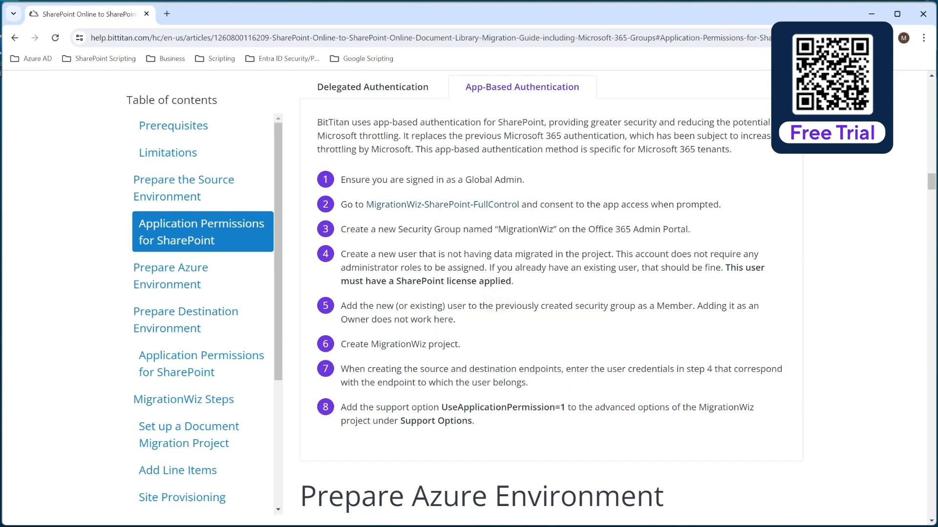
pyautogui.hotkey('alt', 'Tab')
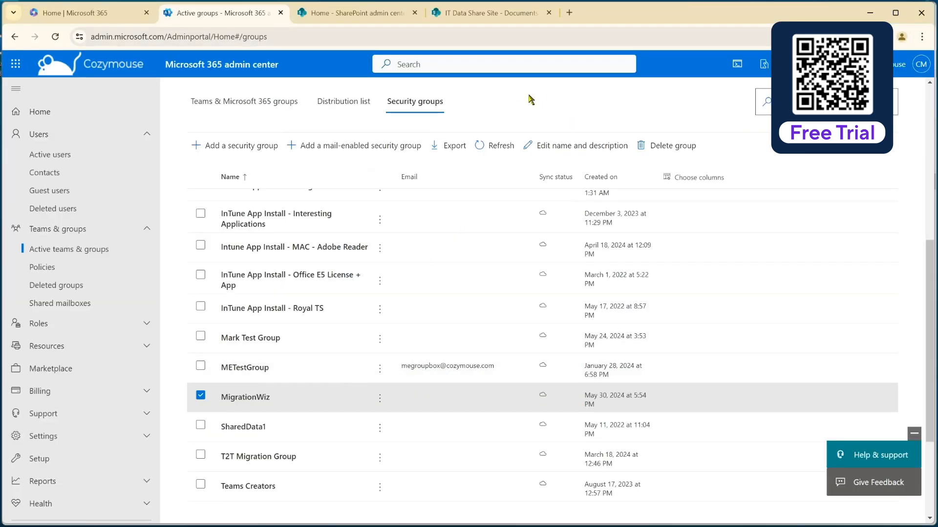
# Step: Open the copied consent link as the source tenant's admin and accept the permissions requested by MigrationWiz-SharePoint-FullControl
pyautogui.click(569, 12)
pyautogui.rightClick(389, 40)
pyautogui.click(439, 153)
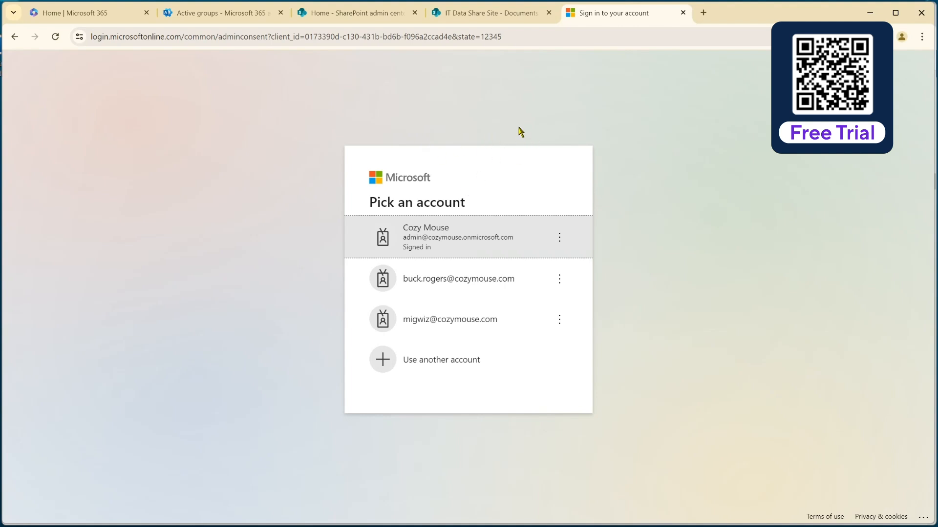
pyautogui.click(477, 240)
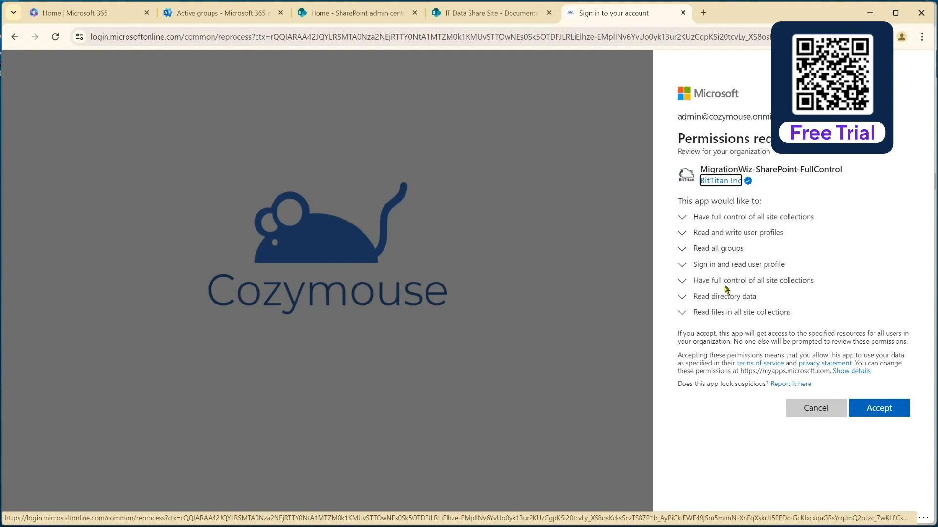
pyautogui.click(881, 414)
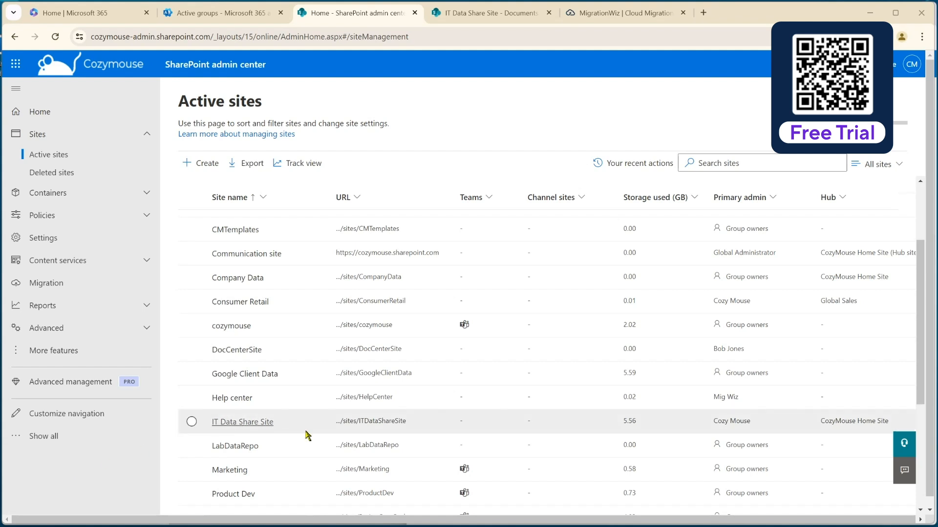
# Step: Check the site admins of IT Data Share Site in the source tenant's SharePoint admin center, and close its details
pyautogui.click(254, 423)
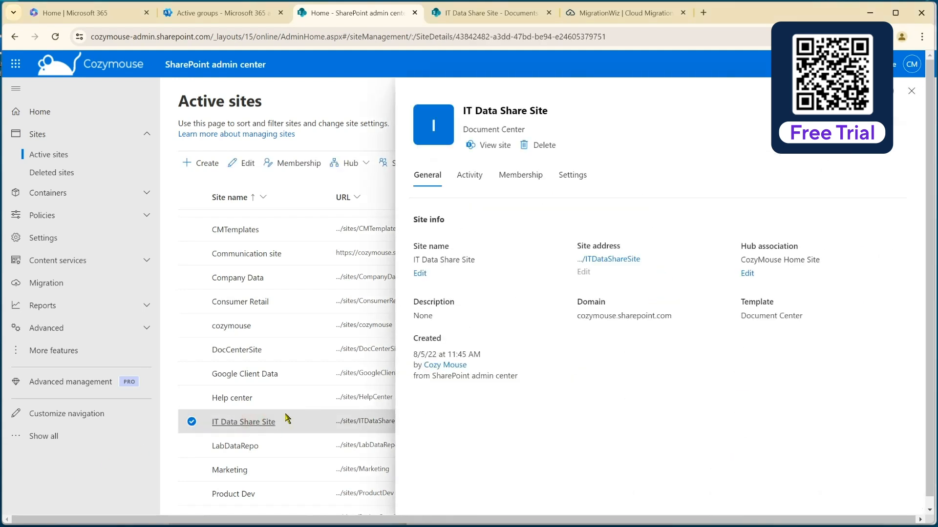
pyautogui.click(541, 189)
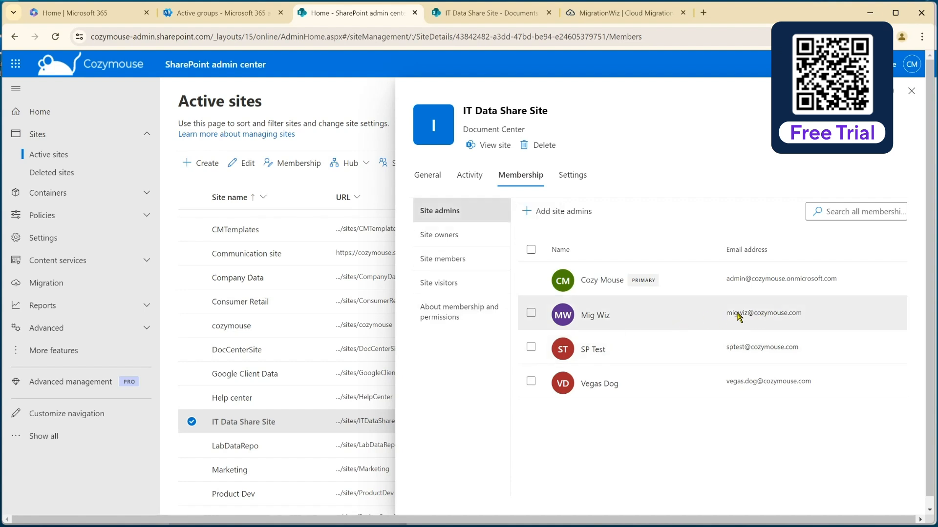
pyautogui.click(912, 90)
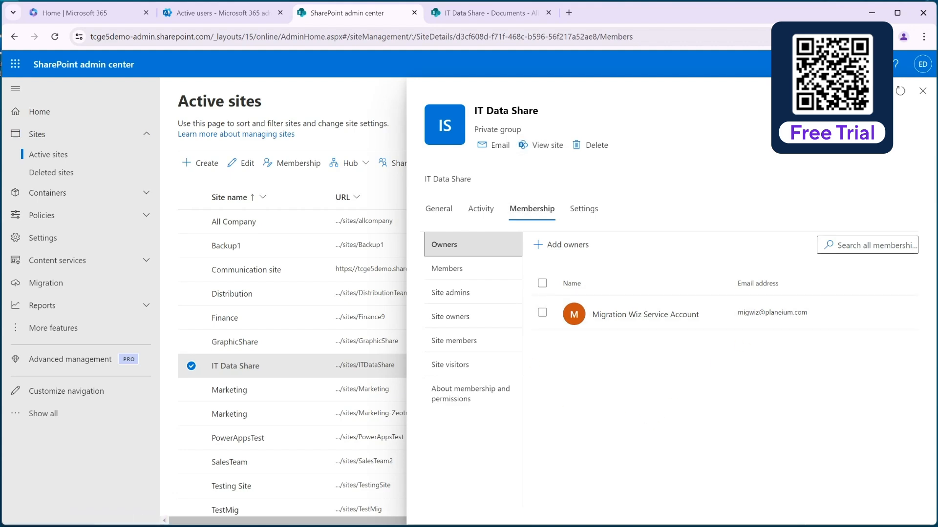
# Step: Copy the migration guide's MigrationWiz-SharePoint-FullControl consent link address for the destination tenant and return to that tenant's browser window
pyautogui.click(719, 526)
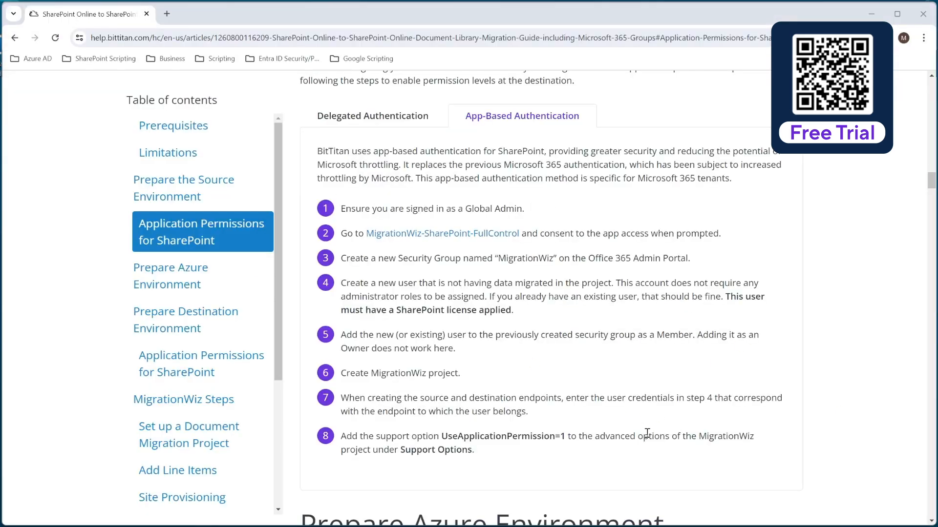
pyautogui.rightClick(454, 237)
pyautogui.click(513, 335)
pyautogui.click(868, 14)
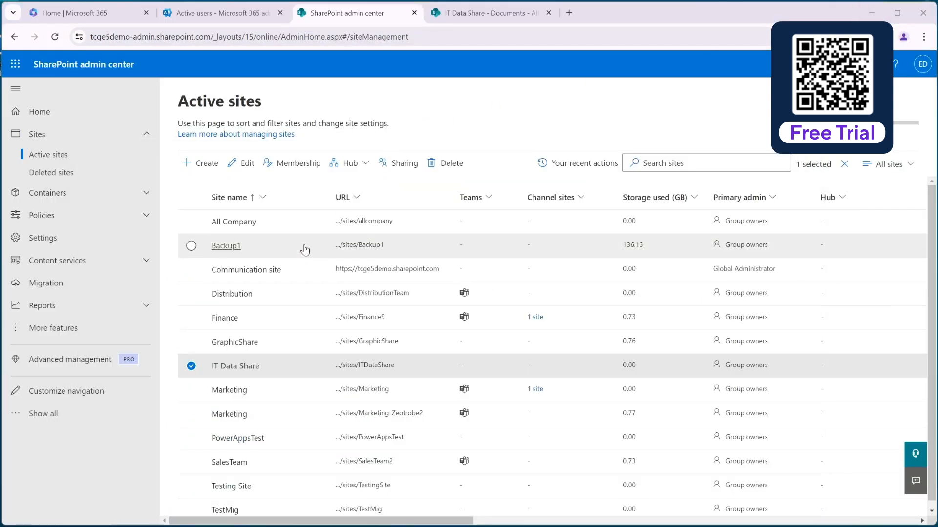
# Step: Grant admin consent to MigrationWiz-SharePoint-FullControl in the destination tenant through the copied link, and close the resulting BitTitan page
pyautogui.click(569, 12)
pyautogui.rightClick(567, 37)
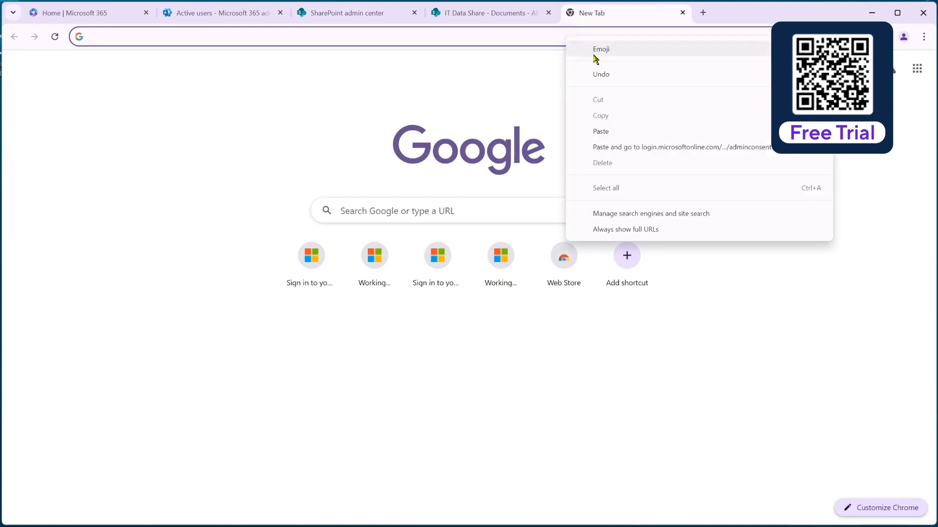
pyautogui.click(607, 146)
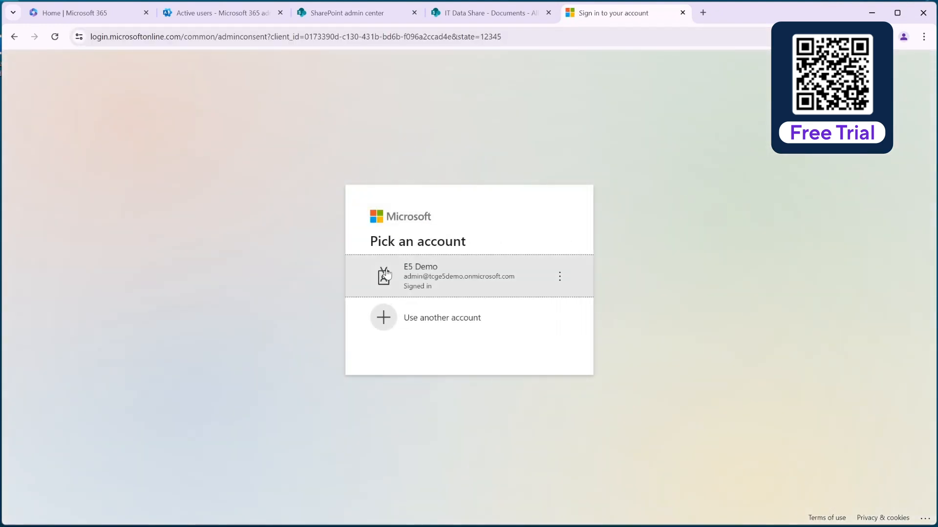
pyautogui.click(444, 276)
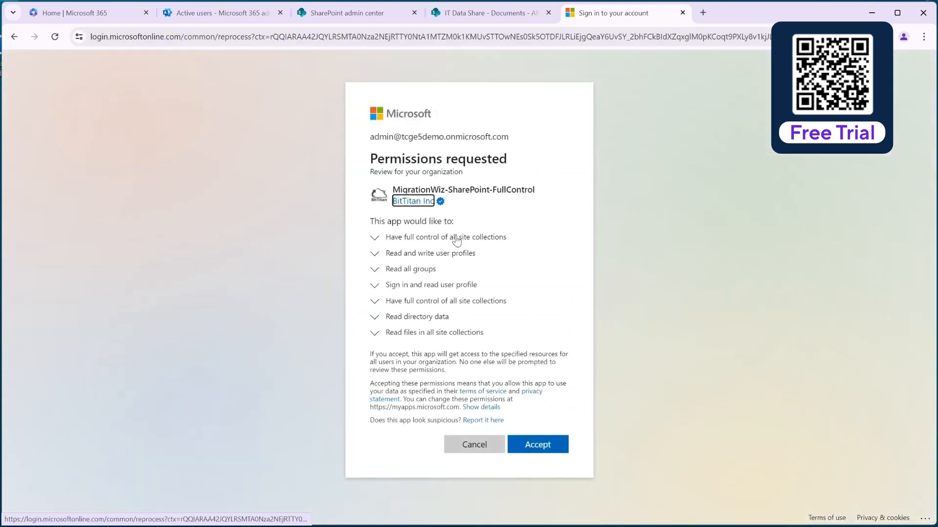
pyautogui.click(550, 446)
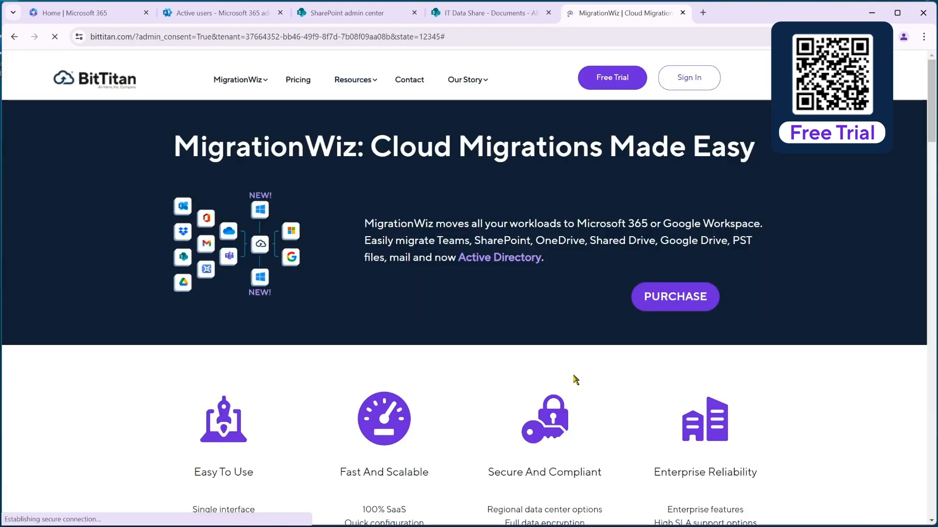
pyautogui.click(683, 13)
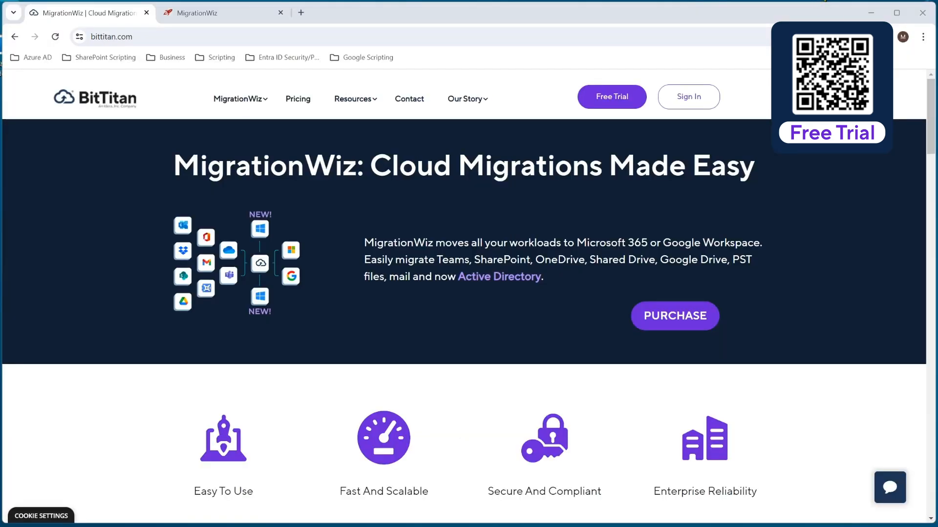
# Step: Switch to MigrationWiz and start a Document Project named Demo SPO Migration for the customer CozyMouse
pyautogui.click(245, 12)
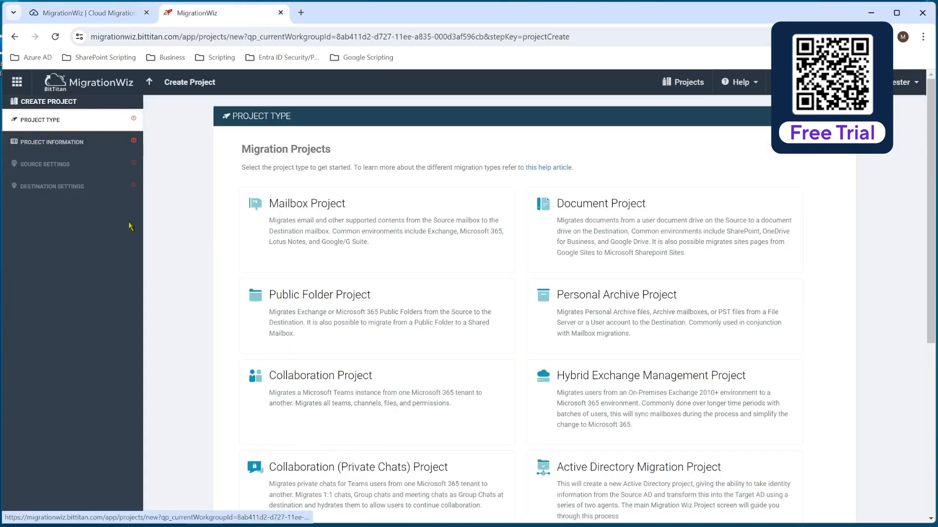
pyautogui.click(623, 228)
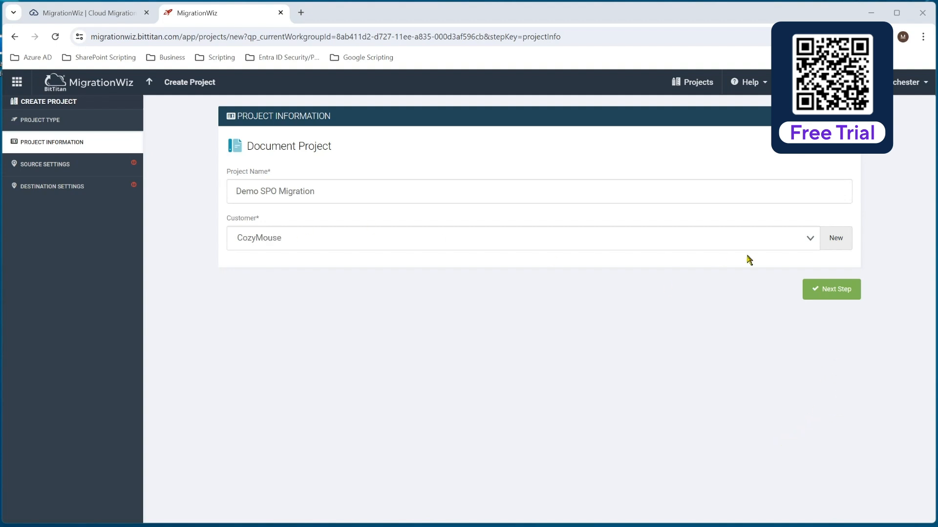
pyautogui.click(832, 290)
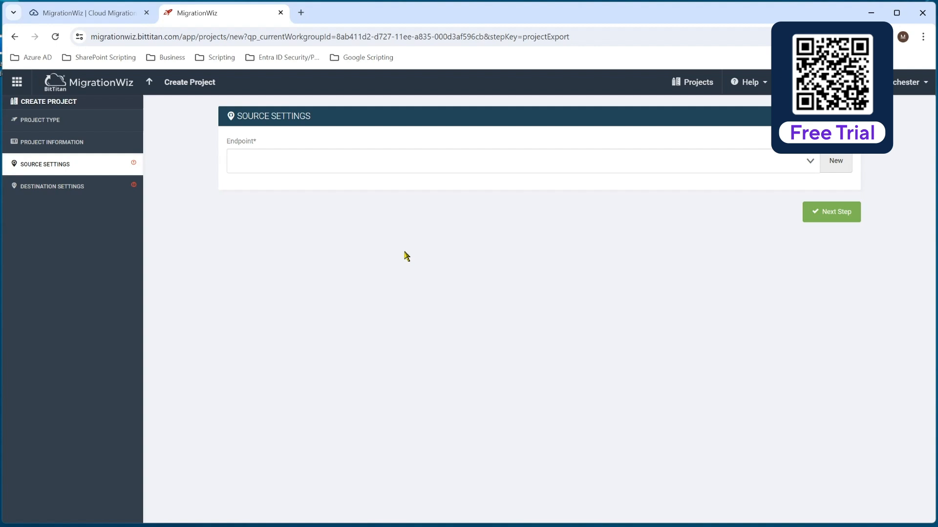
pyautogui.click(835, 162)
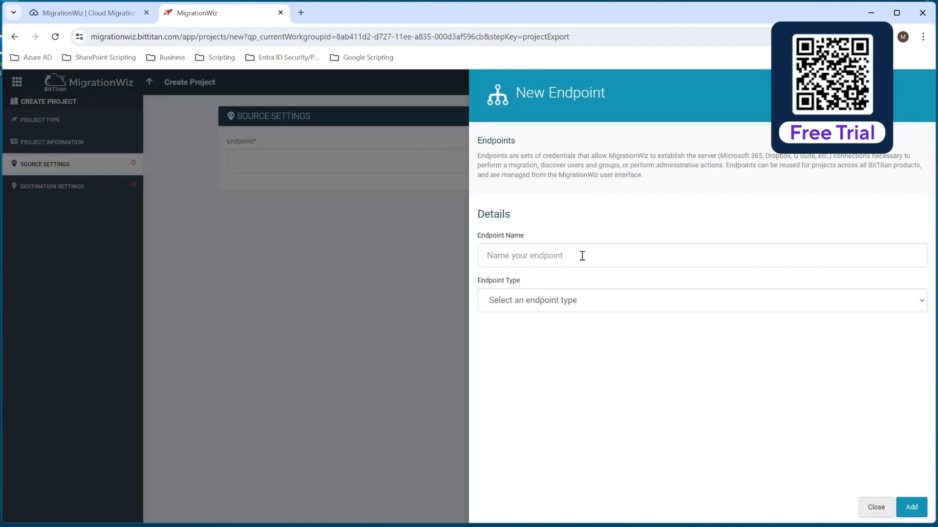
pyautogui.click(582, 255)
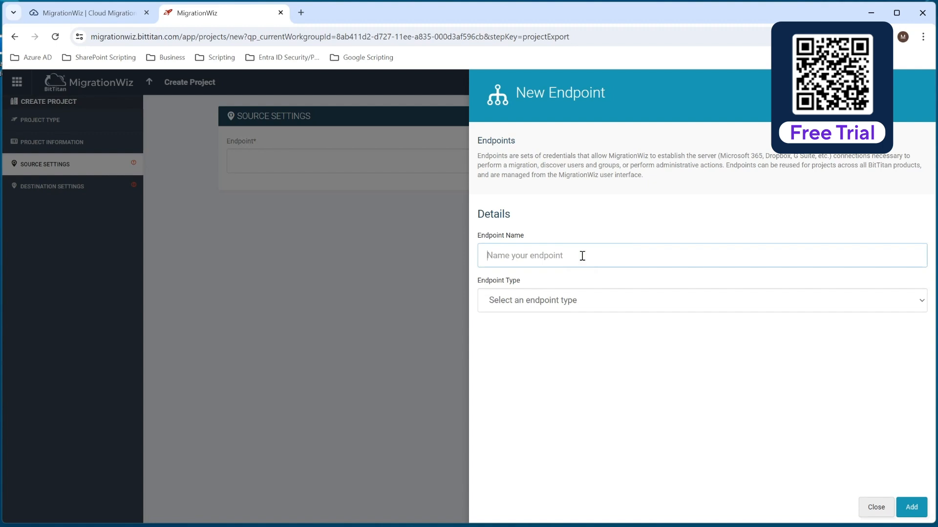
pyautogui.write('Cozymouse SPO')
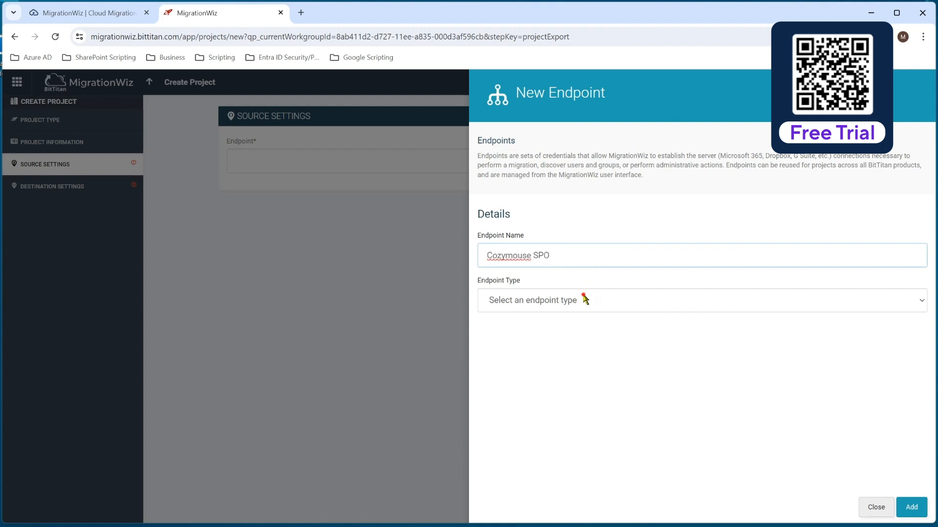
pyautogui.click(586, 299)
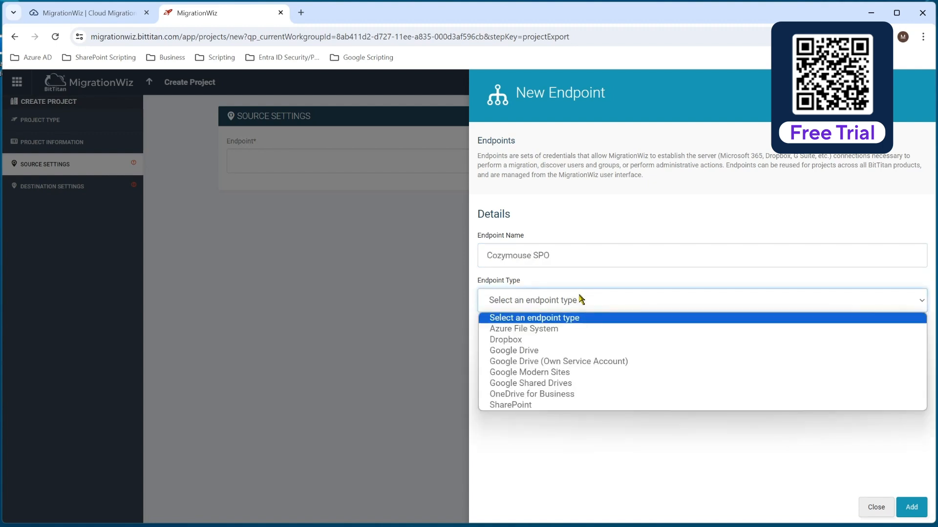
pyautogui.click(512, 406)
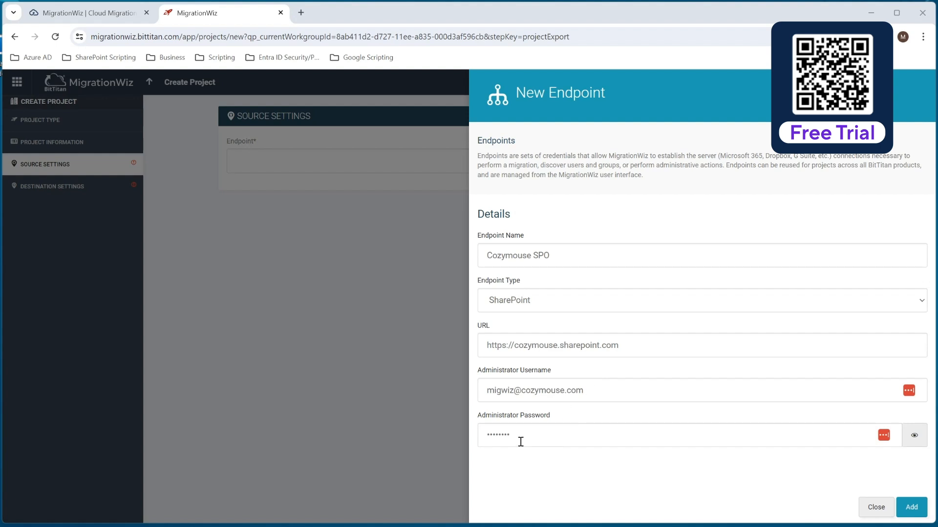
pyautogui.click(914, 510)
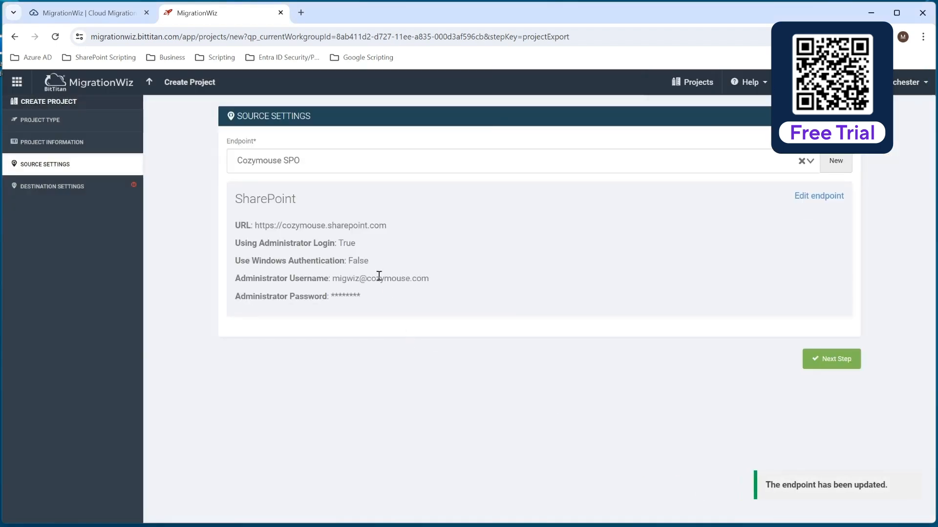
pyautogui.click(845, 175)
pyautogui.click(832, 361)
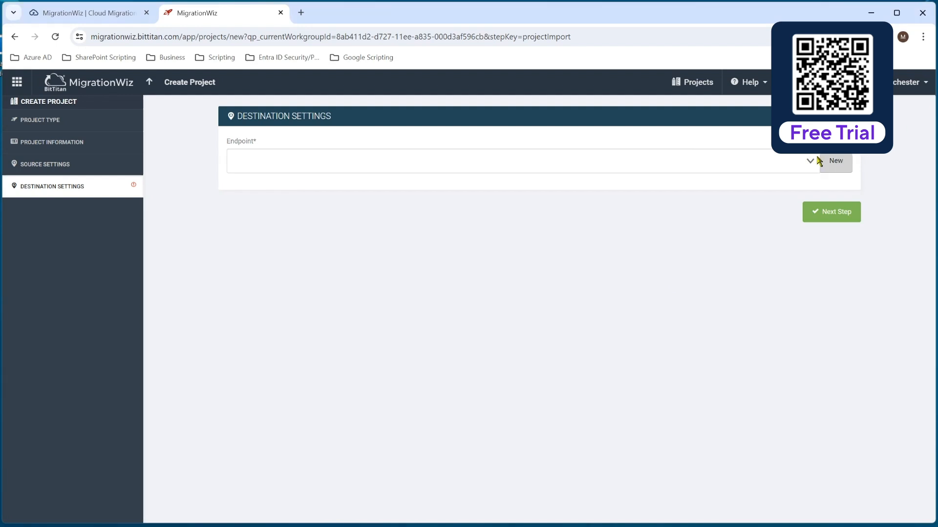
# Step: Start a new destination endpoint named Planeium SPO and choose SharePoint Online as its type
pyautogui.click(832, 160)
pyautogui.click(542, 255)
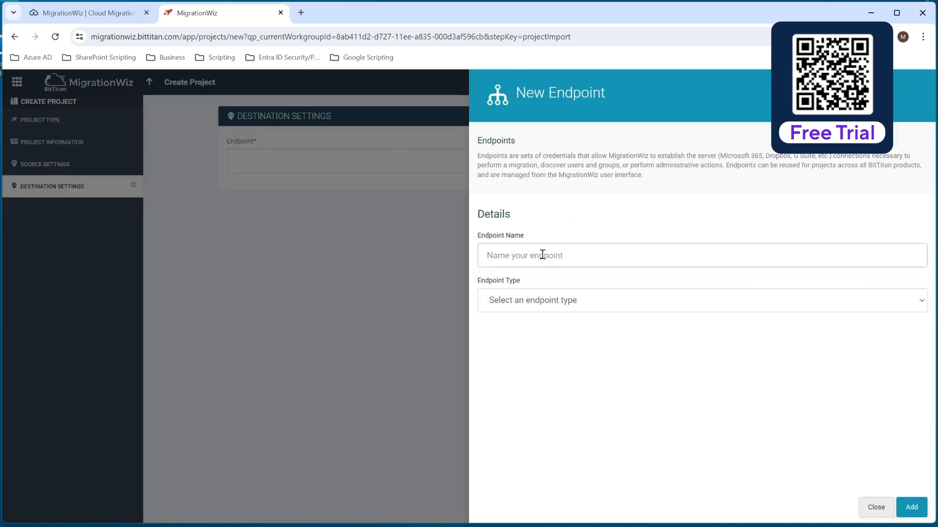
pyautogui.write('Planeium SPO')
pyautogui.click(533, 308)
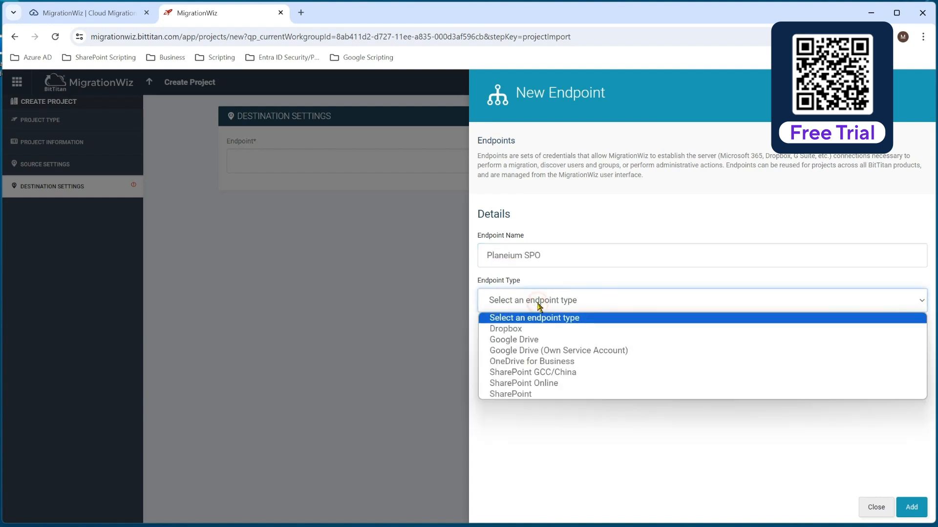
pyautogui.click(552, 387)
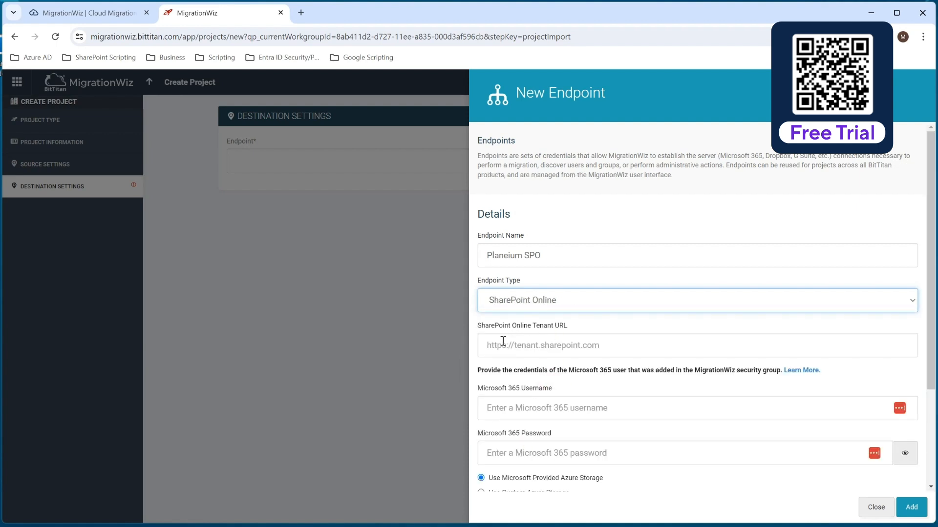
pyautogui.click(619, 346)
pyautogui.write('https://')
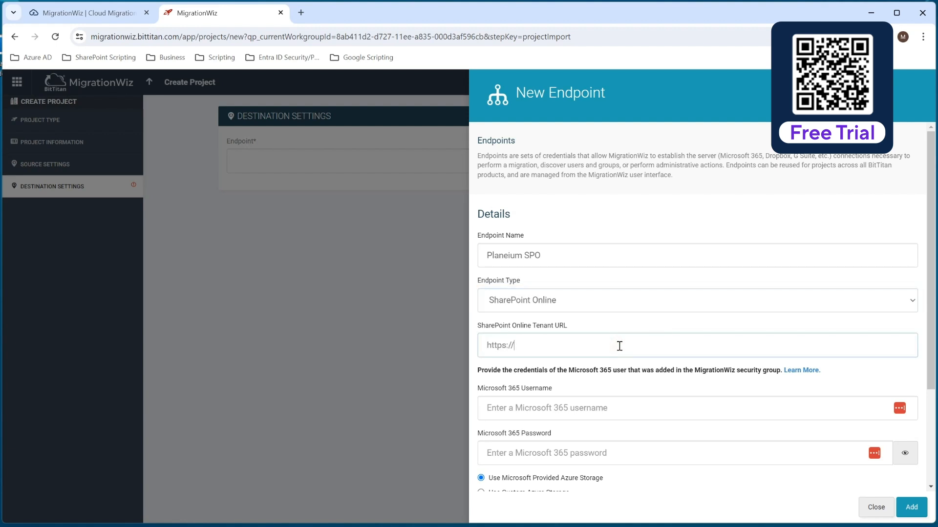
pyautogui.write('tcge5demo.sharepoint.com')
pyautogui.scroll(-2, 619, 345)
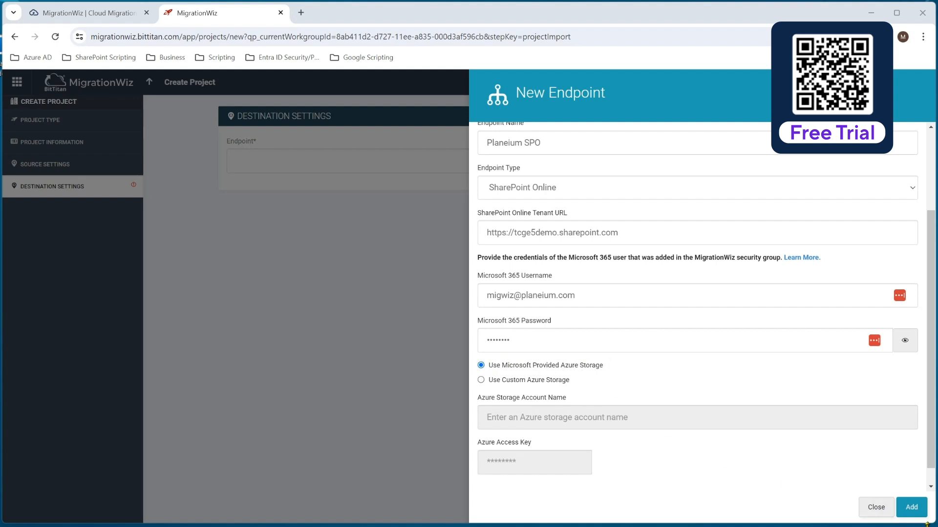
pyautogui.click(911, 507)
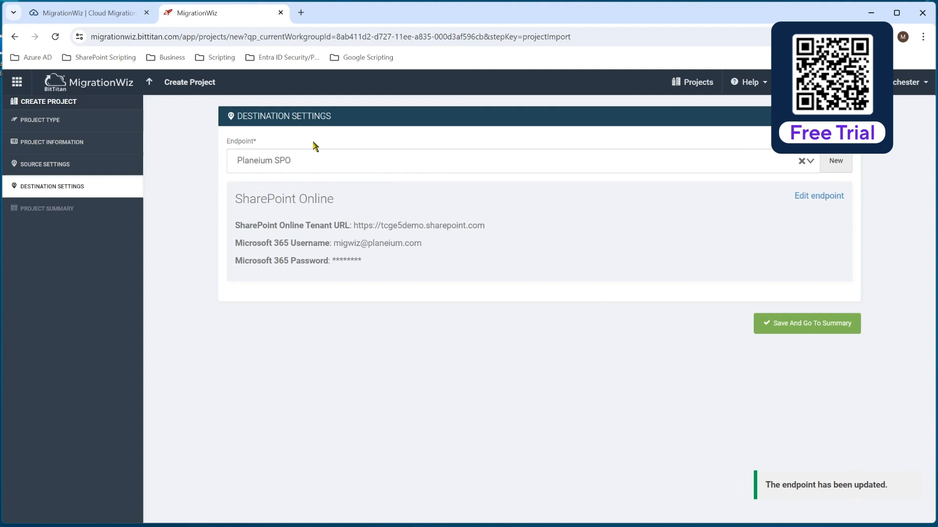
pyautogui.click(841, 169)
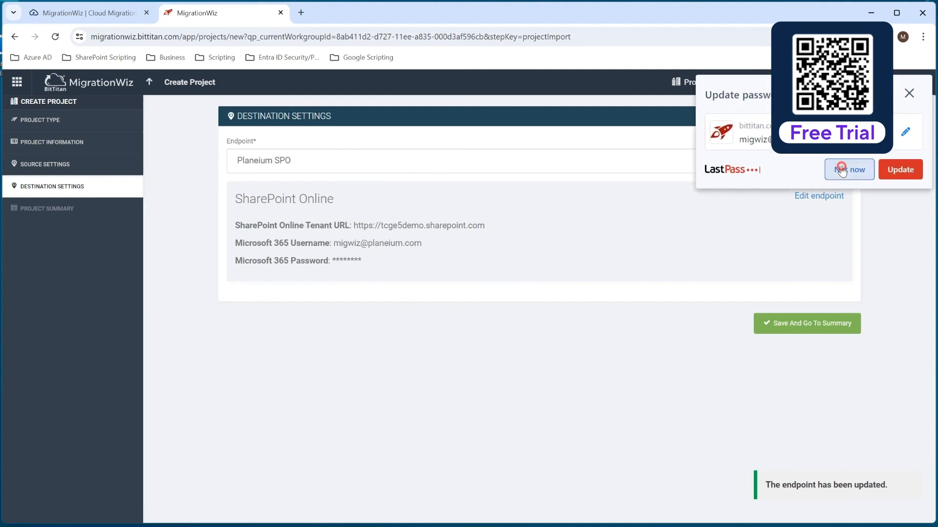
pyautogui.click(792, 326)
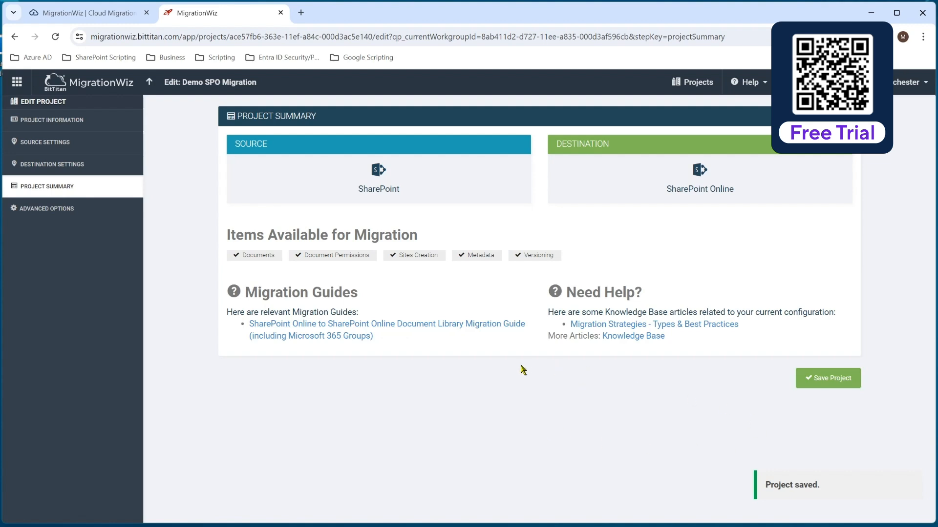
# Step: Copy UseApplicationPermission=1 from the migration guide into the project's advanced support options, validate it and save
pyautogui.click(58, 210)
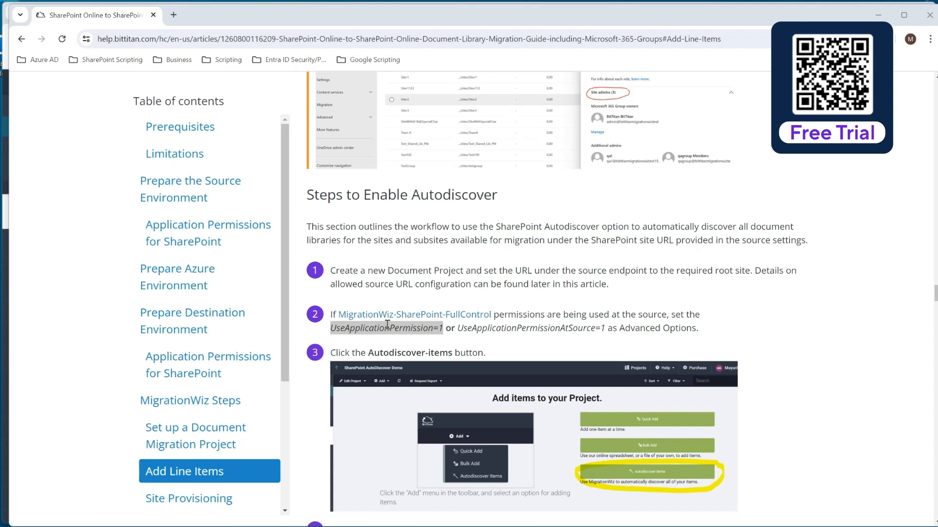
pyautogui.rightClick(424, 332)
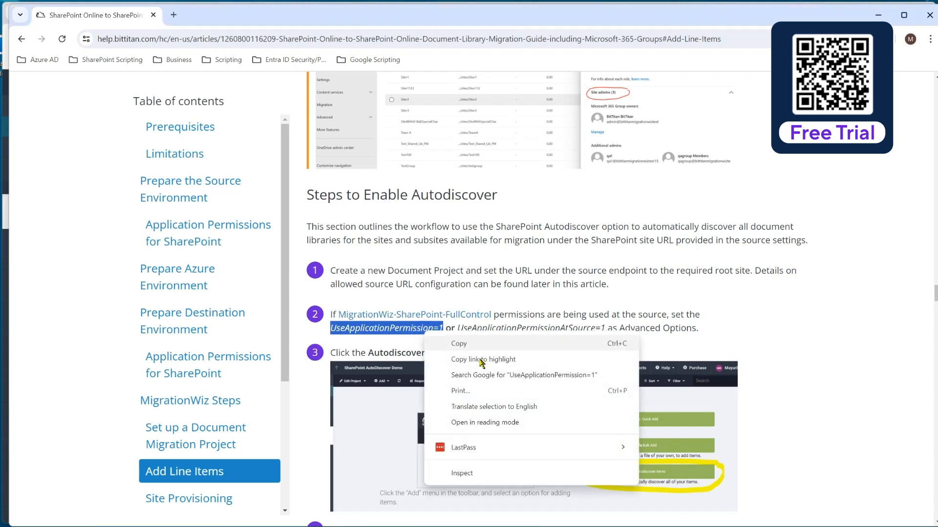
pyautogui.click(465, 343)
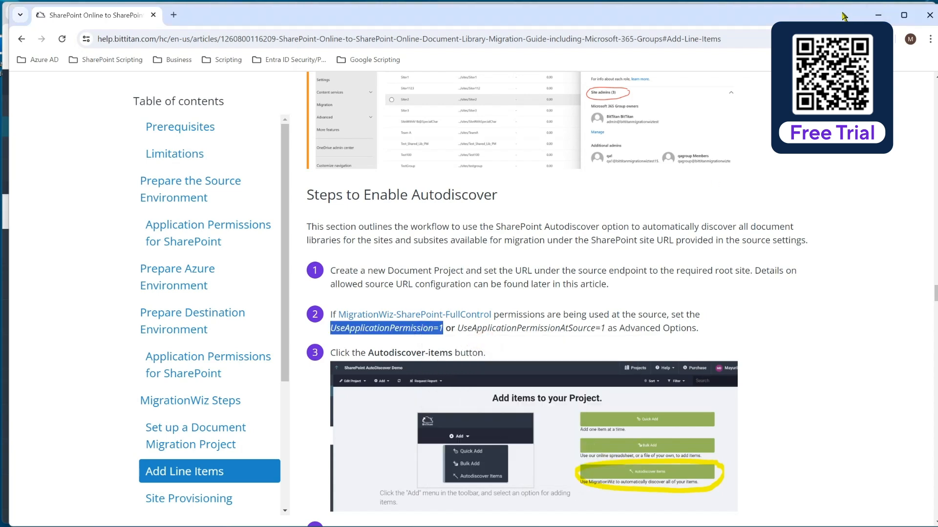
pyautogui.click(878, 15)
pyautogui.click(488, 217)
pyautogui.hotkey('ctrl', 'v')
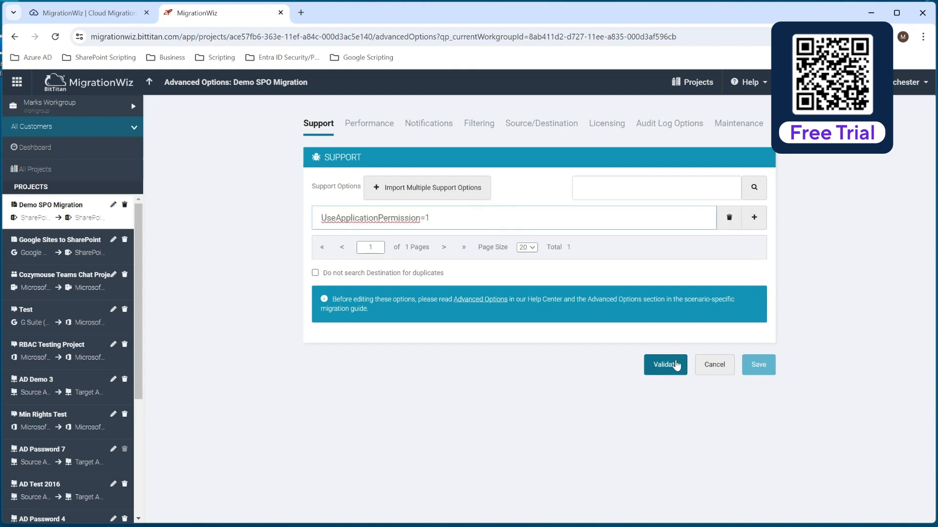
pyautogui.click(673, 365)
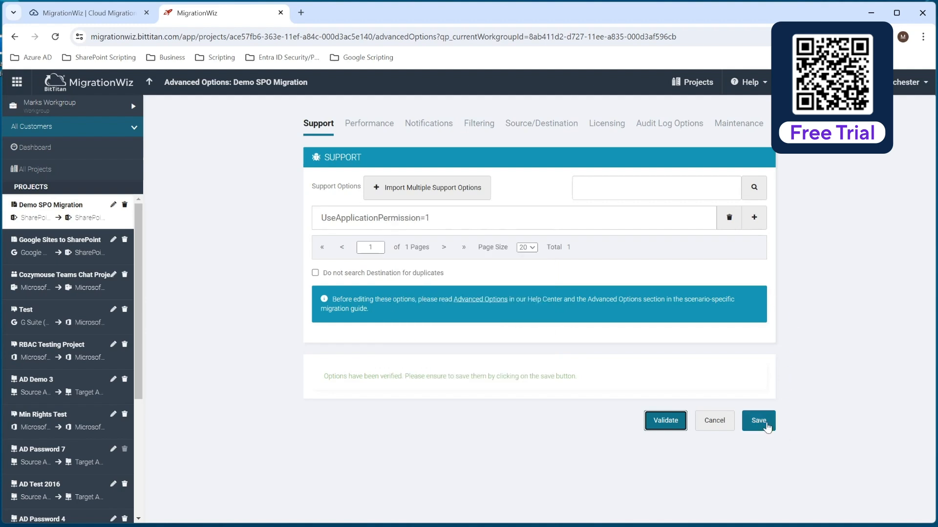
pyautogui.click(765, 423)
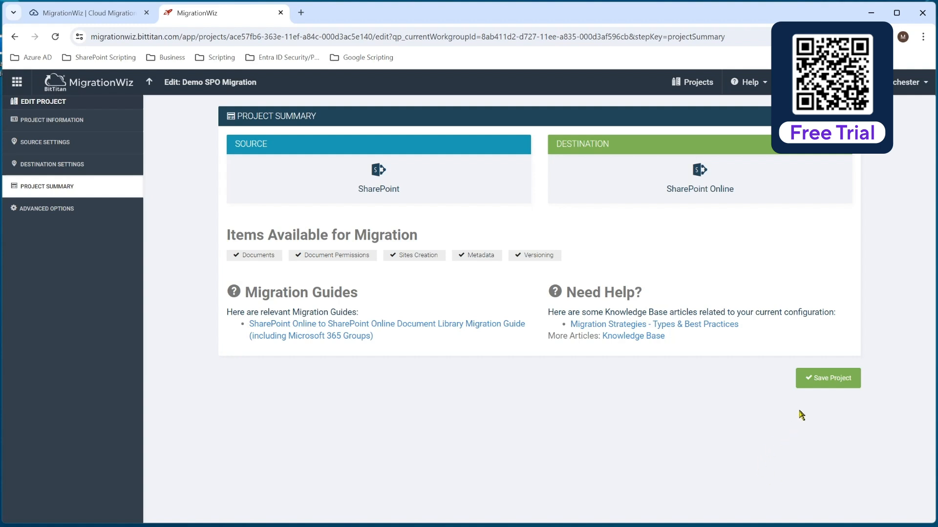
# Step: Save the project, autodiscover the source tenant's SharePoint libraries and import the discovered items as line items
pyautogui.click(816, 379)
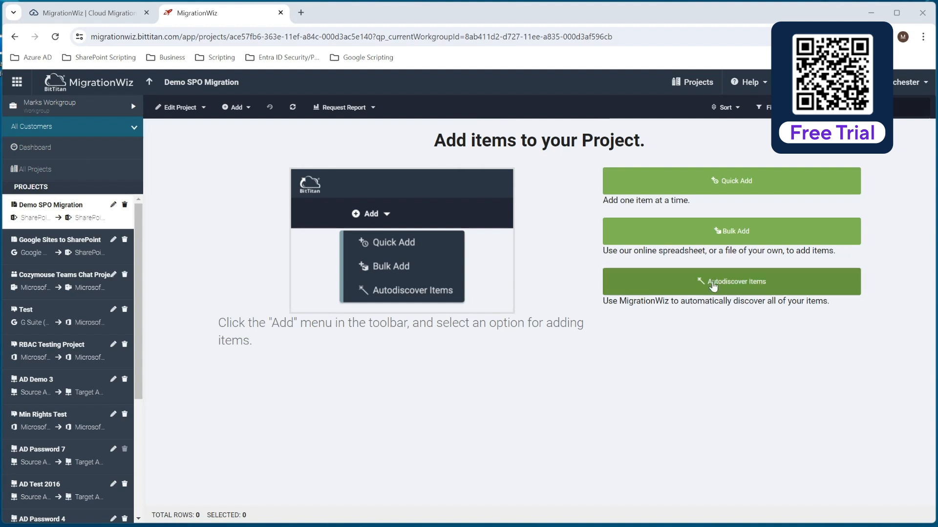
pyautogui.click(714, 287)
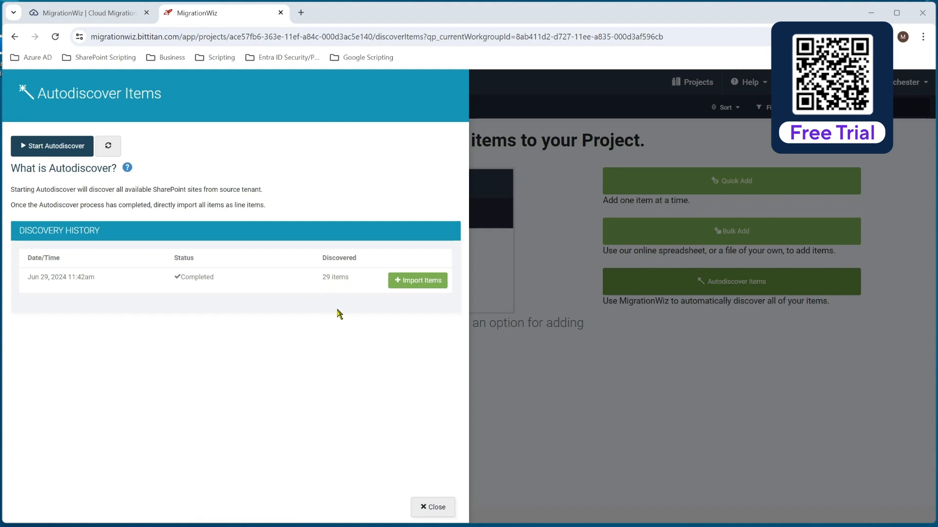
pyautogui.click(418, 279)
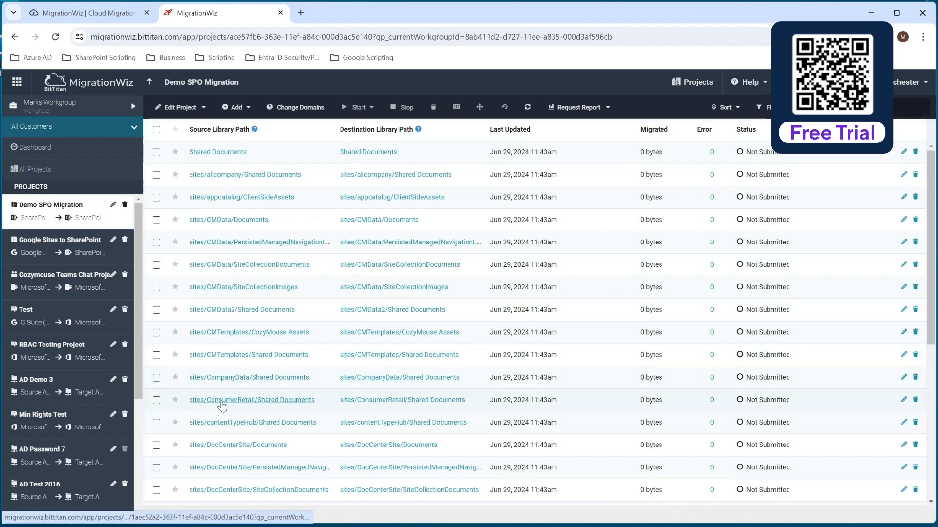
# Step: Change the destination library path of the sites/ITDataShareSite/Documents line item to sites/ITDataShare/Documents and save the item
pyautogui.scroll(-1, 299, 360)
pyautogui.scroll(-4, 308, 329)
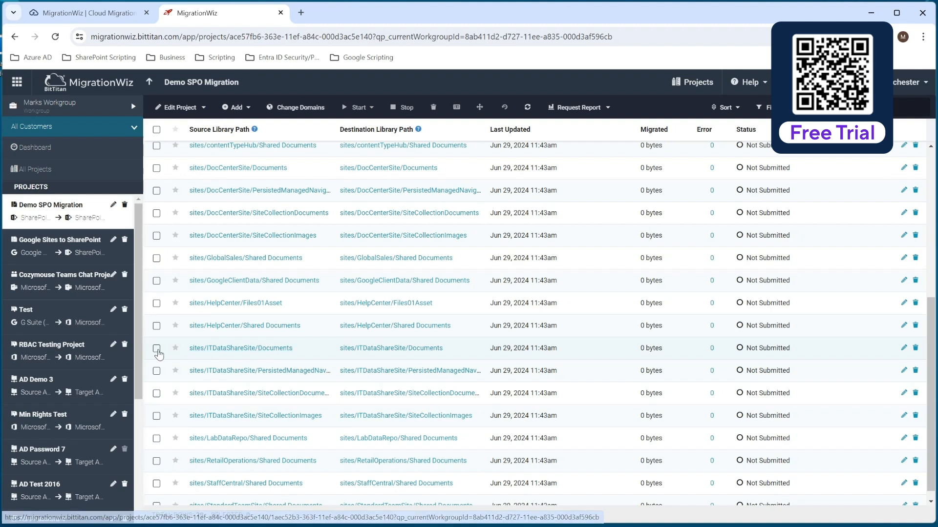
pyautogui.click(156, 348)
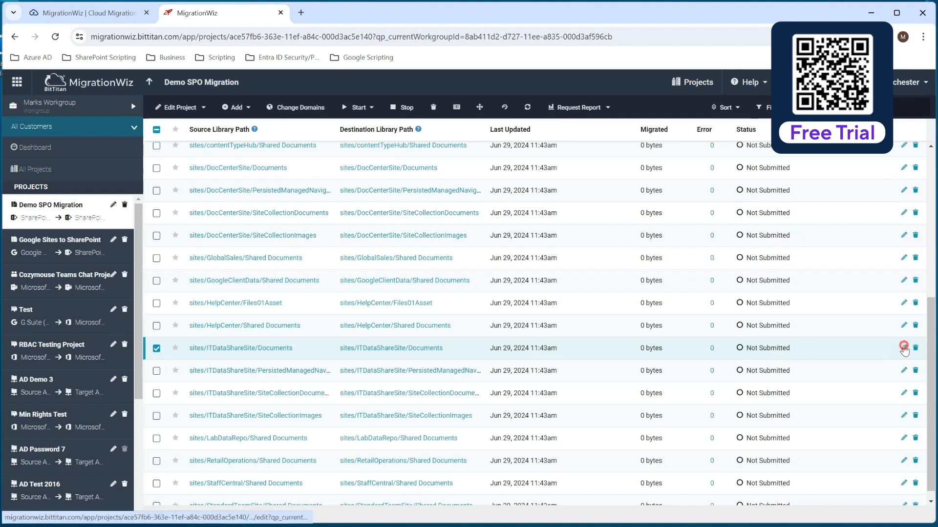
pyautogui.click(902, 348)
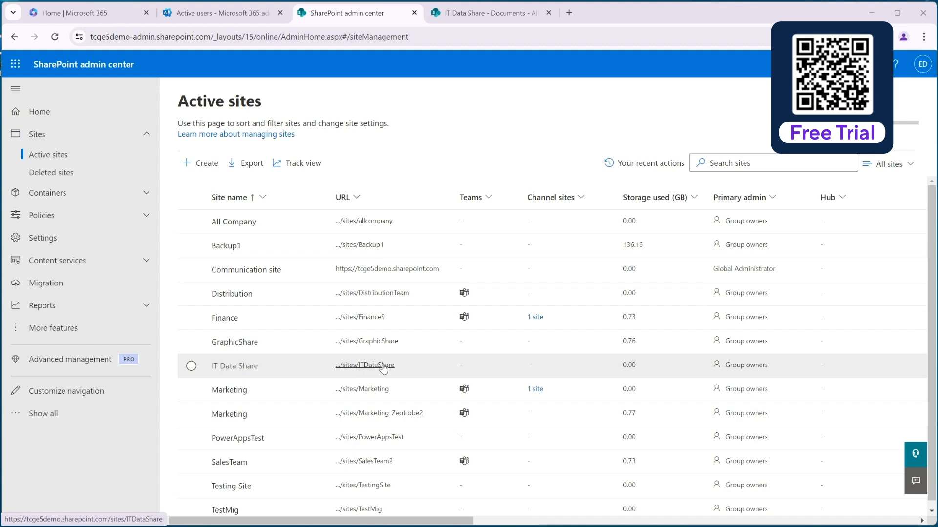
pyautogui.click(872, 13)
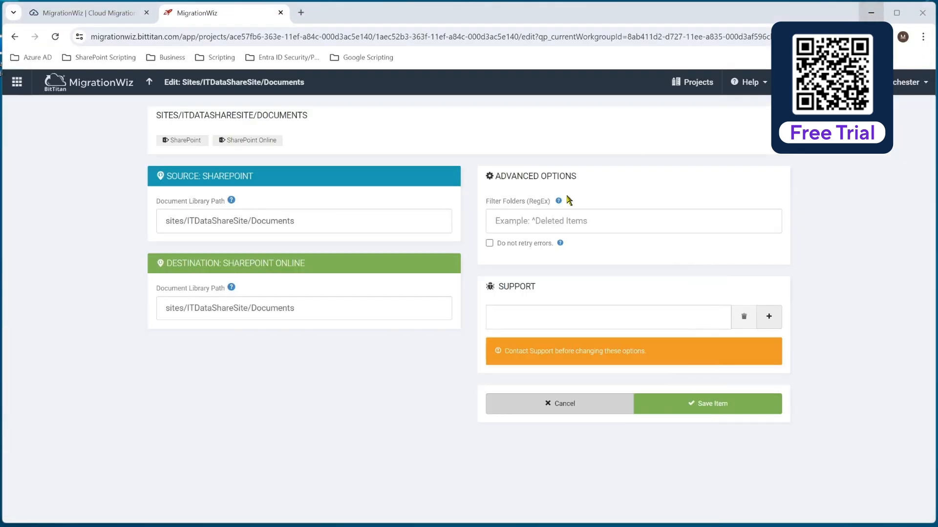
pyautogui.click(234, 308)
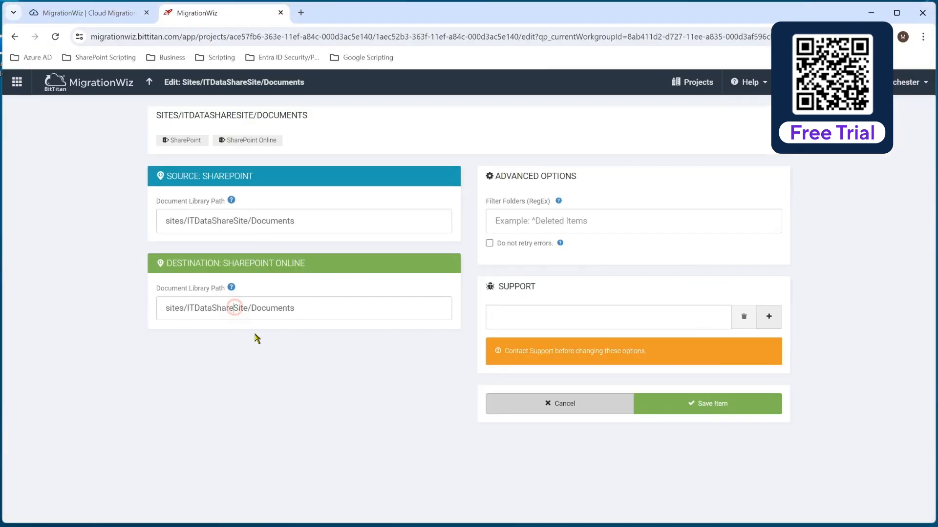
pyautogui.press('Delete')
pyautogui.press('Delete')
pyautogui.press('Delete')
pyautogui.press('Delete')
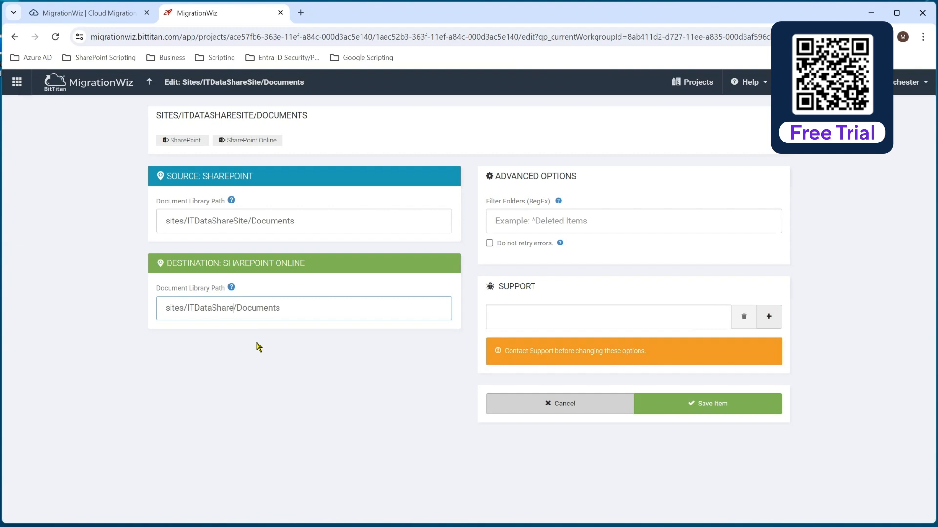
pyautogui.click(693, 405)
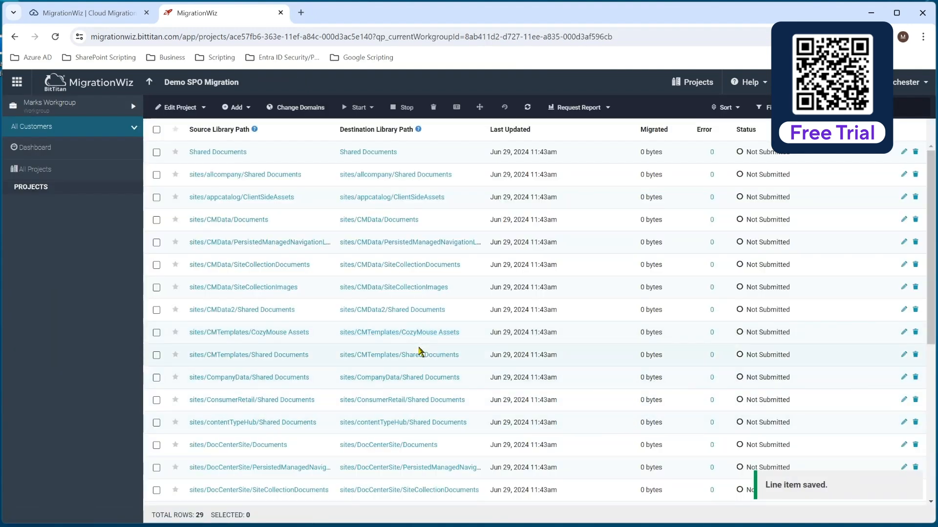
# Step: Run Verify Credentials on the sites/ITDataShareSite/Documents line item and confirm the verification
pyautogui.scroll(-6, 408, 362)
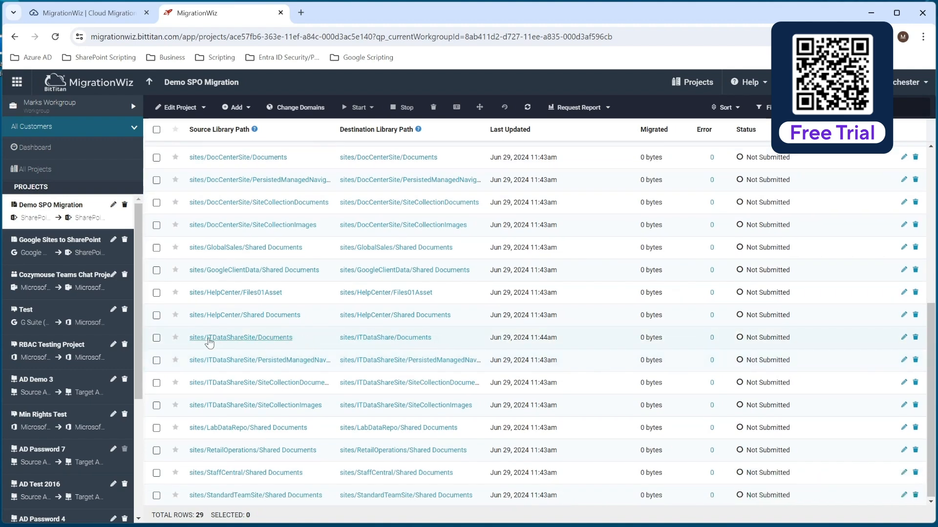
pyautogui.click(156, 339)
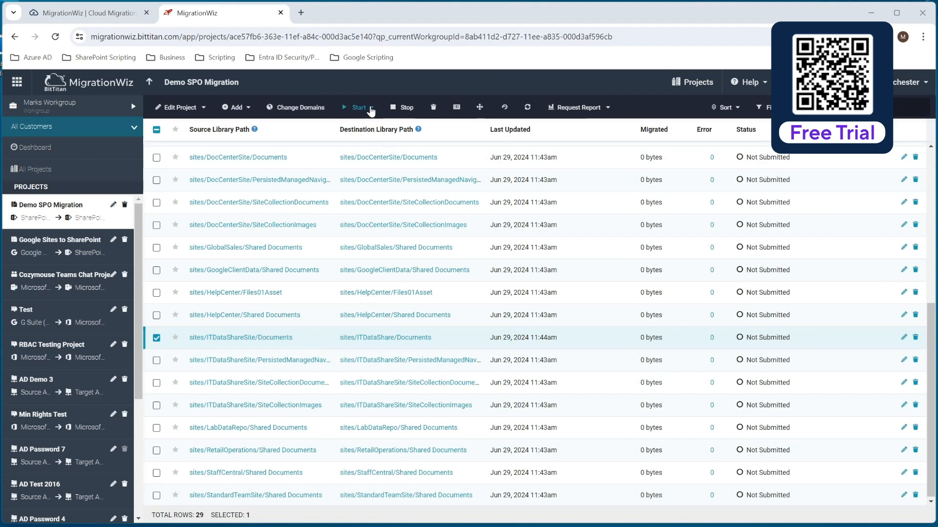
pyautogui.click(366, 110)
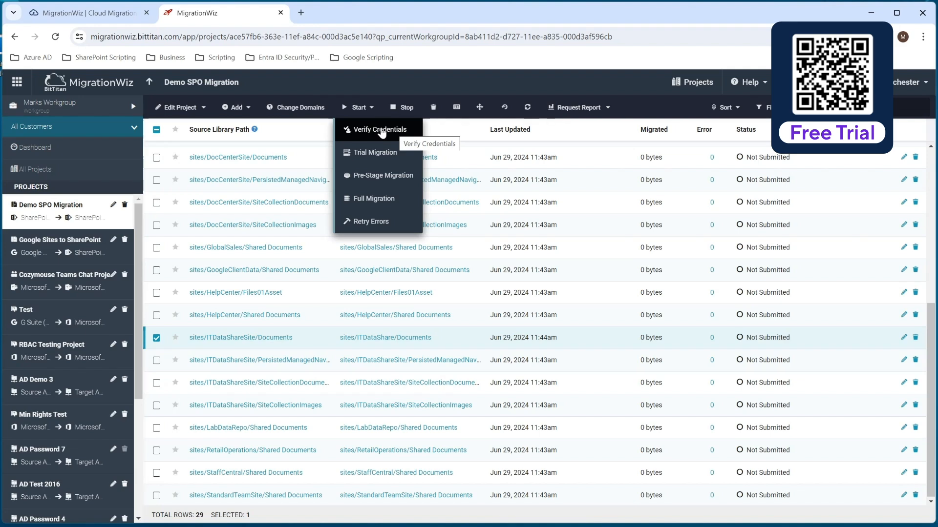
pyautogui.click(381, 132)
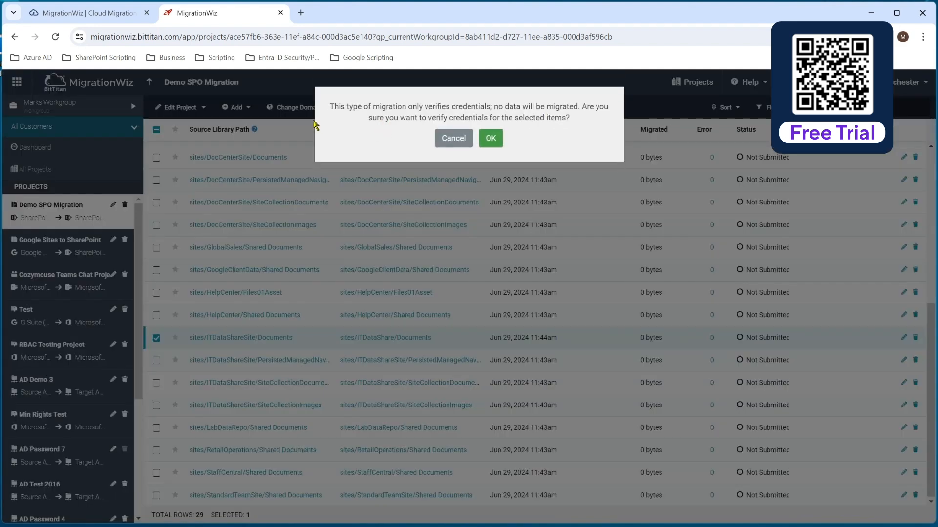
pyautogui.click(489, 138)
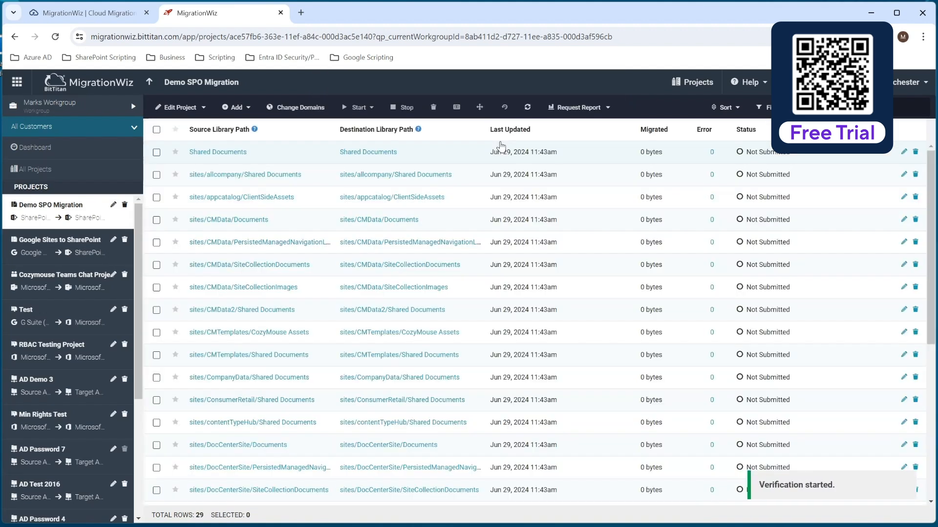
pyautogui.scroll(-6, 419, 351)
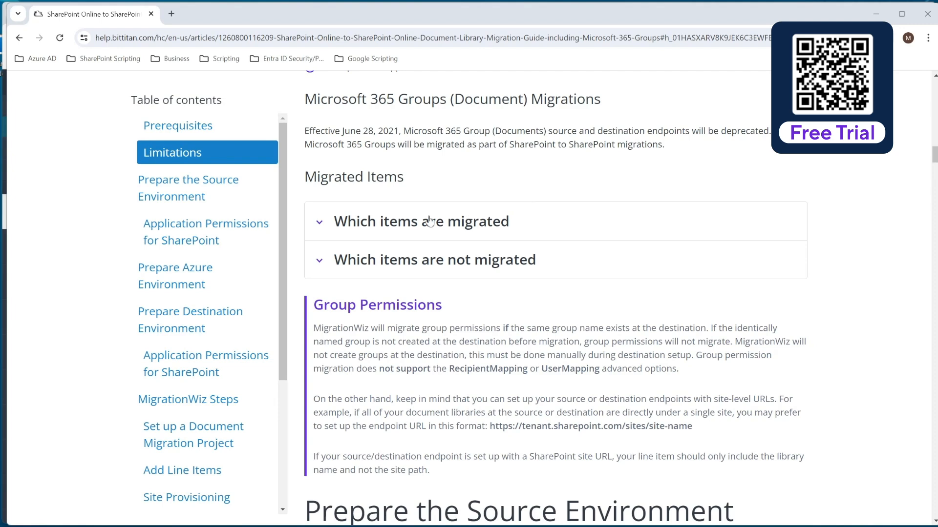
# Step: Review the migration guide's lists of which items are migrated and which are not migrated
pyautogui.click(320, 222)
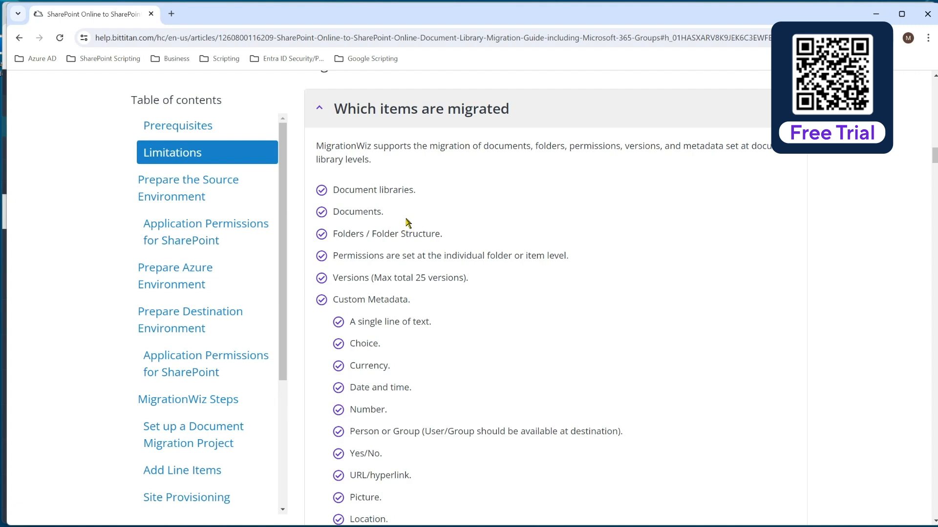
pyautogui.scroll(-2, 452, 293)
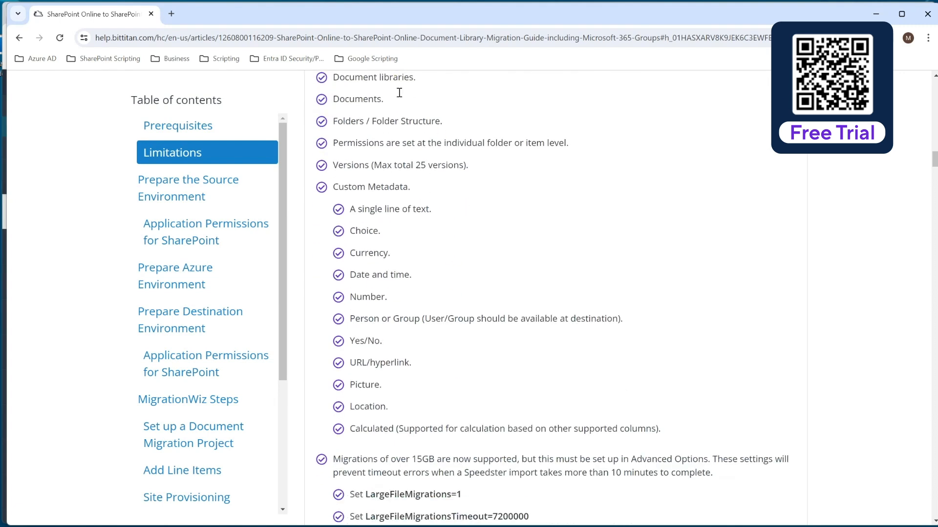
pyautogui.scroll(-5, 524, 265)
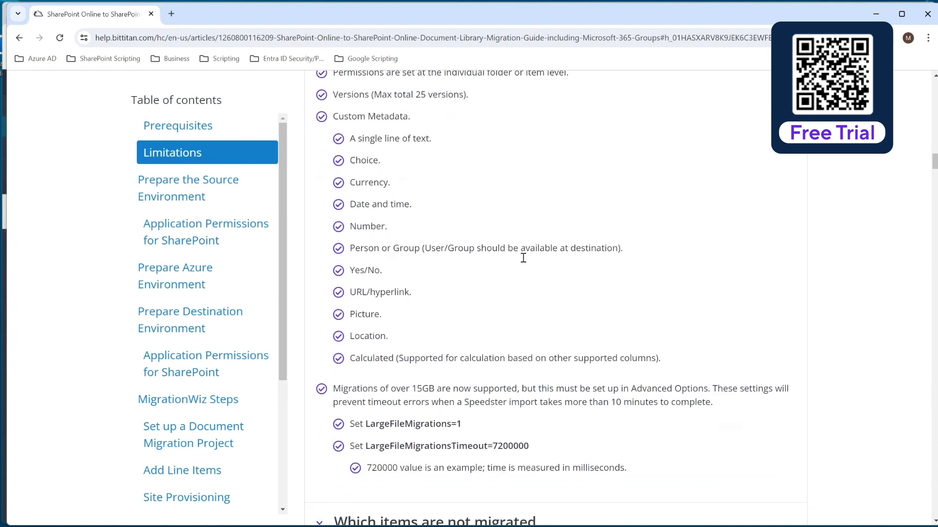
pyautogui.scroll(-1, 445, 250)
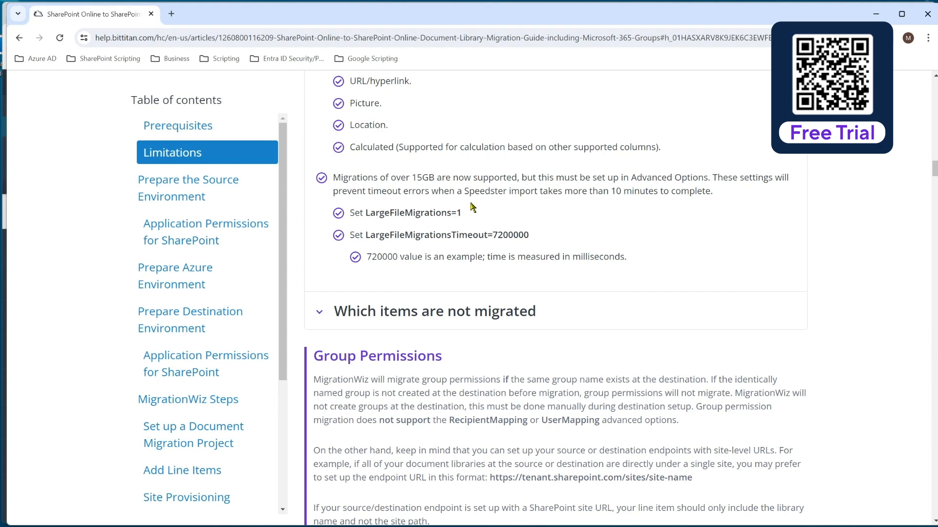
pyautogui.scroll(-2, 461, 210)
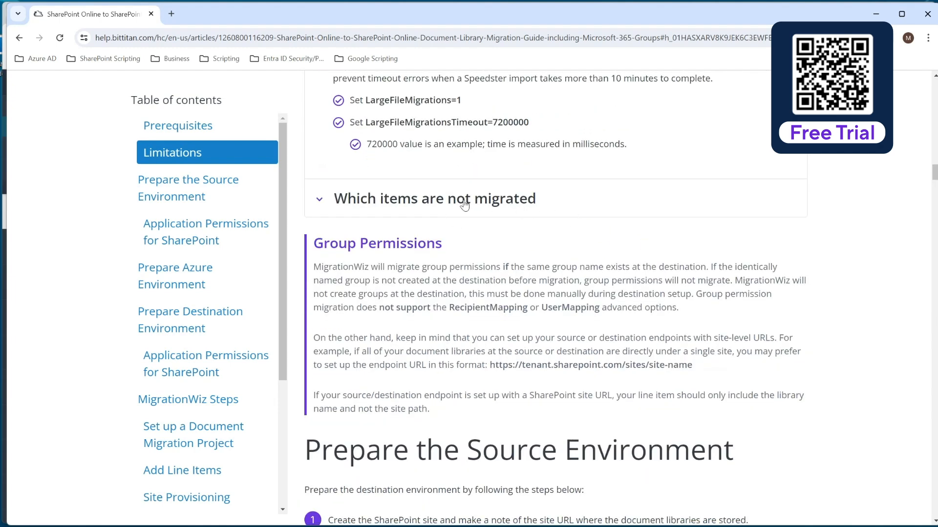
pyautogui.click(321, 202)
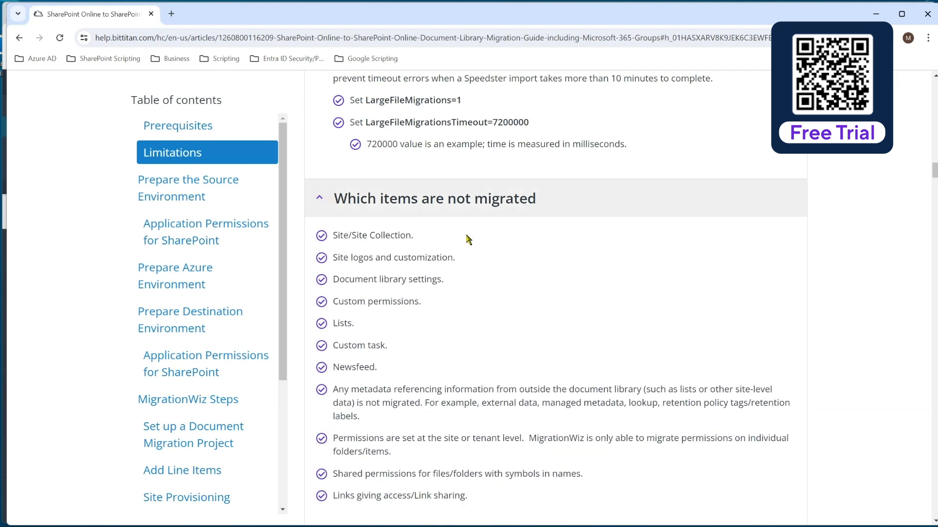
pyautogui.scroll(-1, 473, 244)
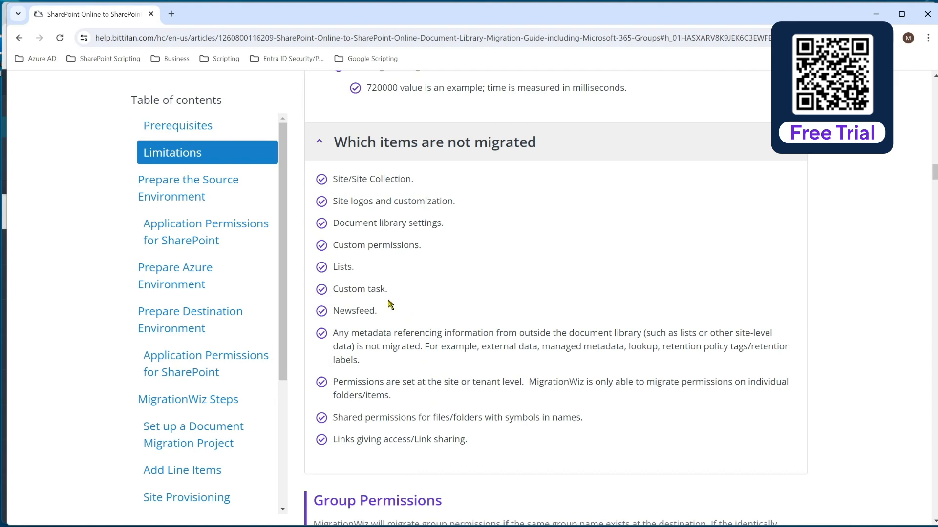
pyautogui.click(320, 146)
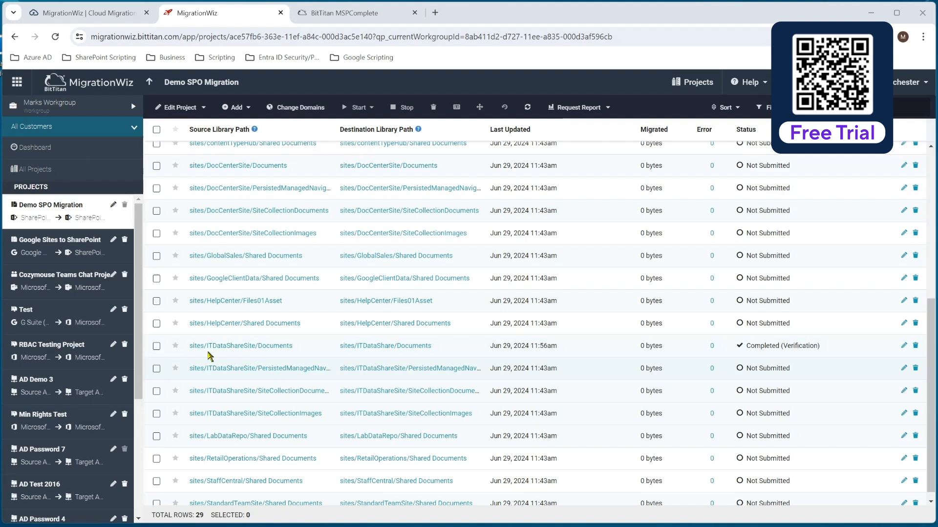
# Step: Review the Pre-Stage Migration content and scheduling options for the sites/ITDataShareSite/Documents item, then cancel without starting it
pyautogui.click(156, 346)
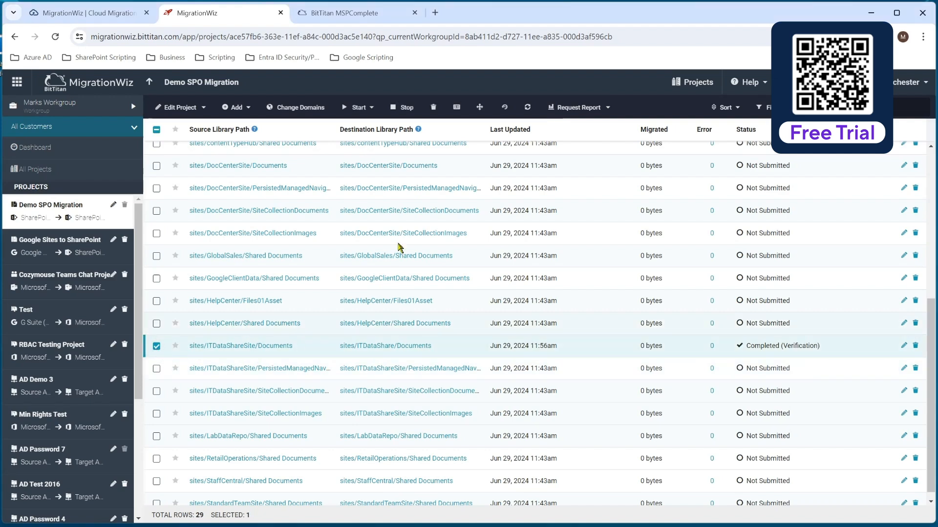
pyautogui.click(370, 109)
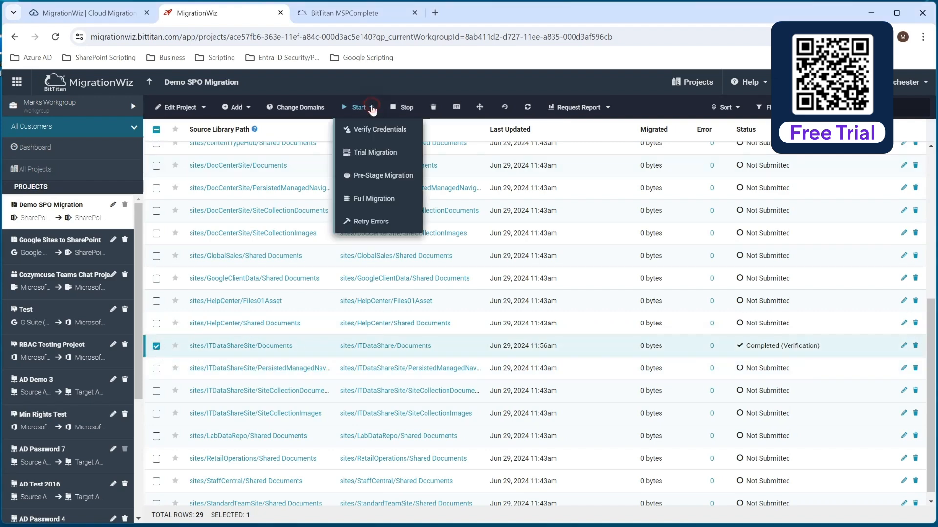
pyautogui.click(400, 177)
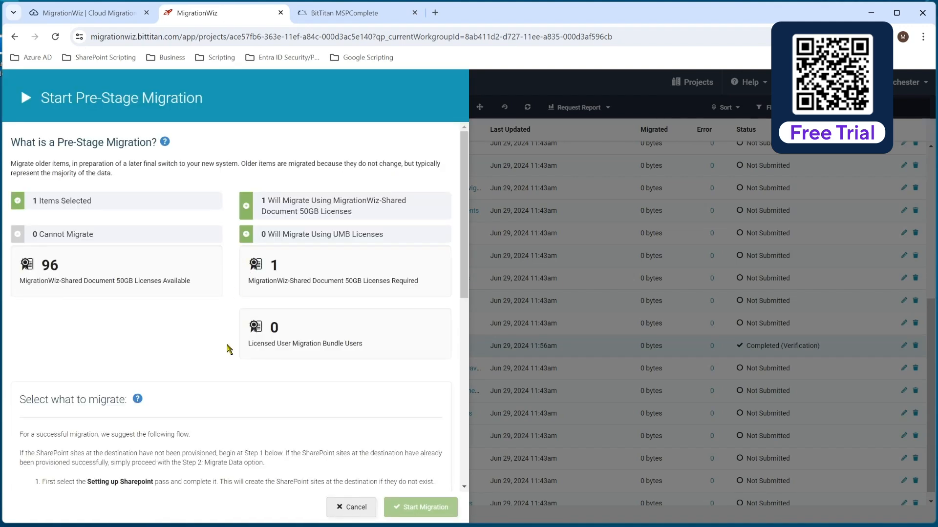
pyautogui.scroll(-5, 228, 354)
pyautogui.scroll(-4, 229, 359)
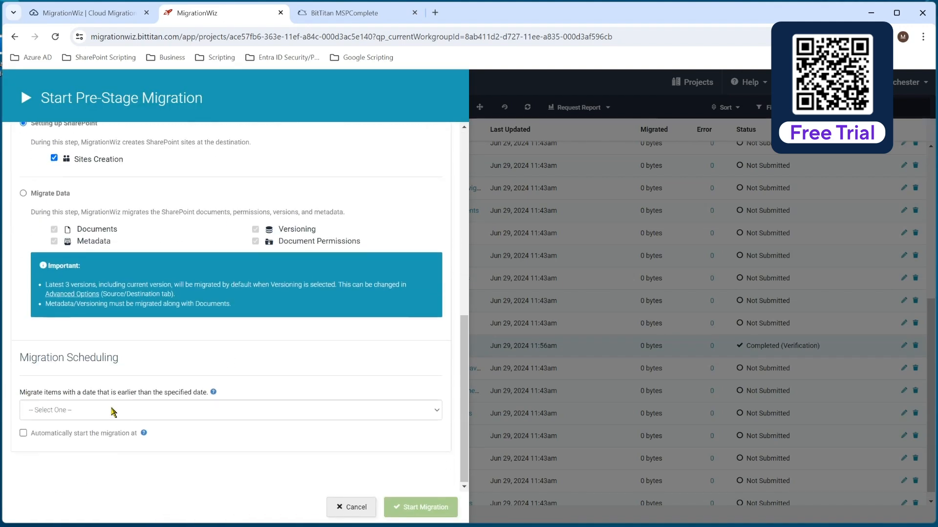
pyautogui.click(122, 407)
pyautogui.moveTo(465, 335); pyautogui.dragTo(472, 262)
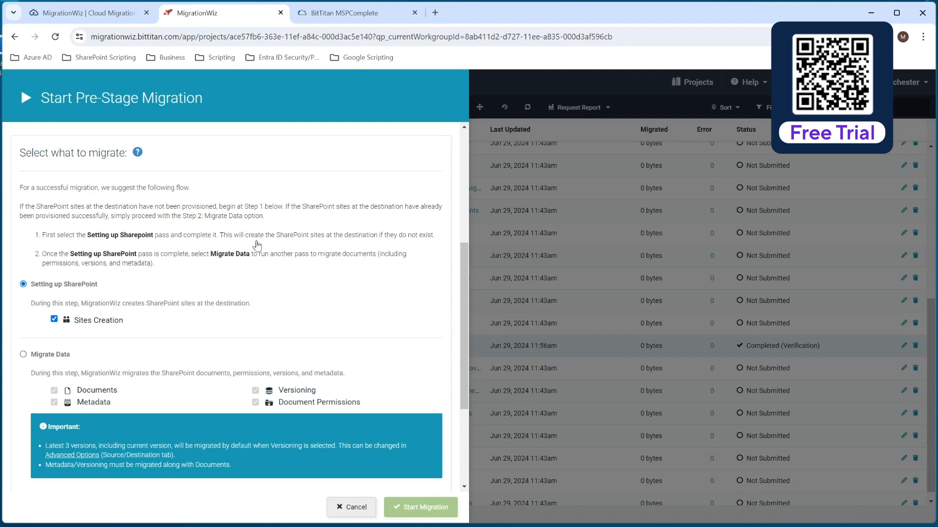
pyautogui.click(350, 506)
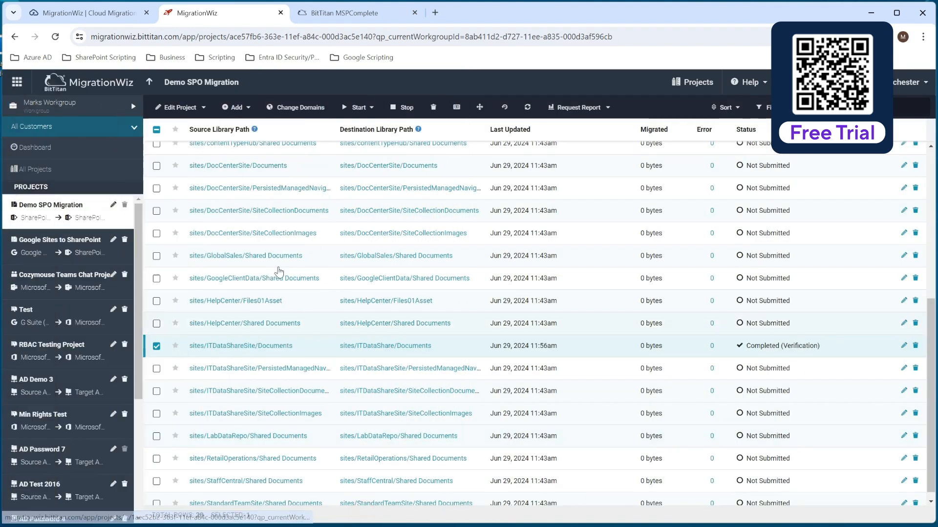
# Step: Start a Full Migration of the selected item using Migrate Data with Documents, Metadata, Versioning and Document Permissions included
pyautogui.click(371, 108)
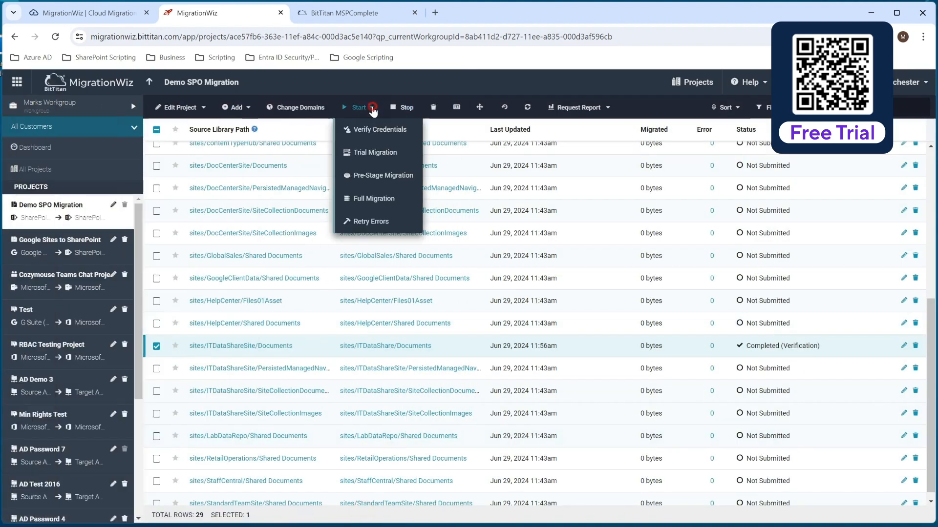
pyautogui.click(381, 198)
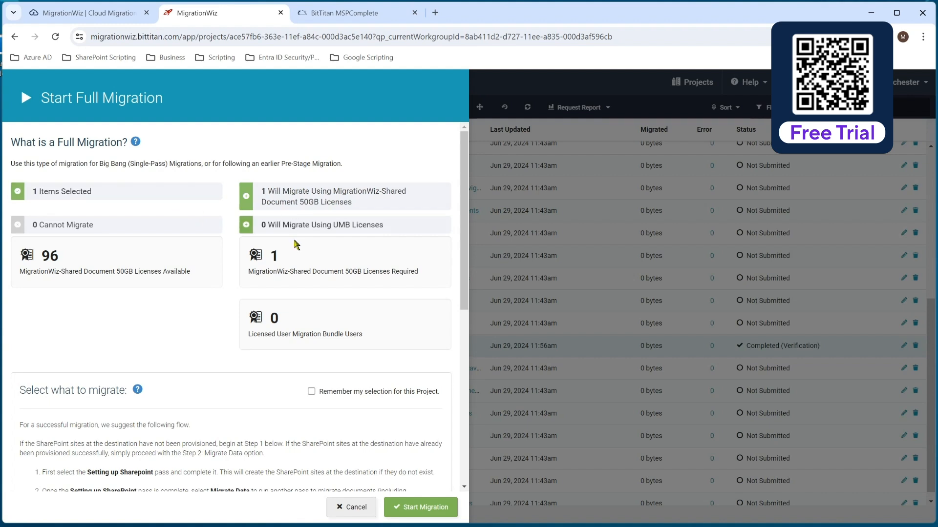
pyautogui.scroll(-5, 158, 292)
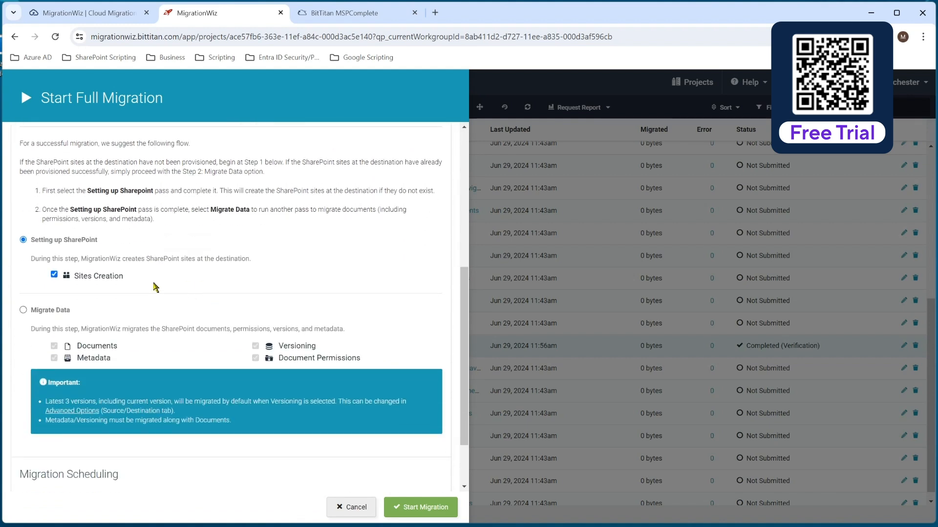
pyautogui.click(24, 310)
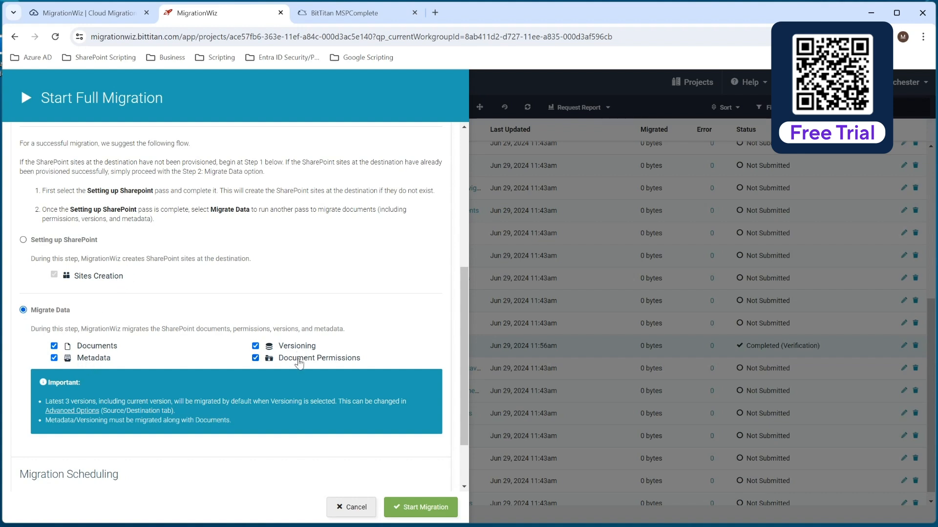
pyautogui.scroll(-2, 200, 398)
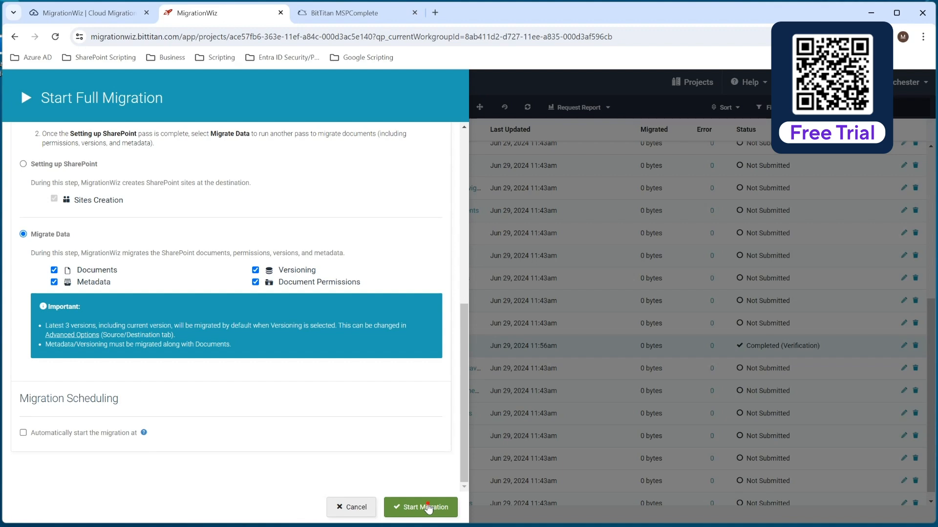
pyautogui.click(428, 508)
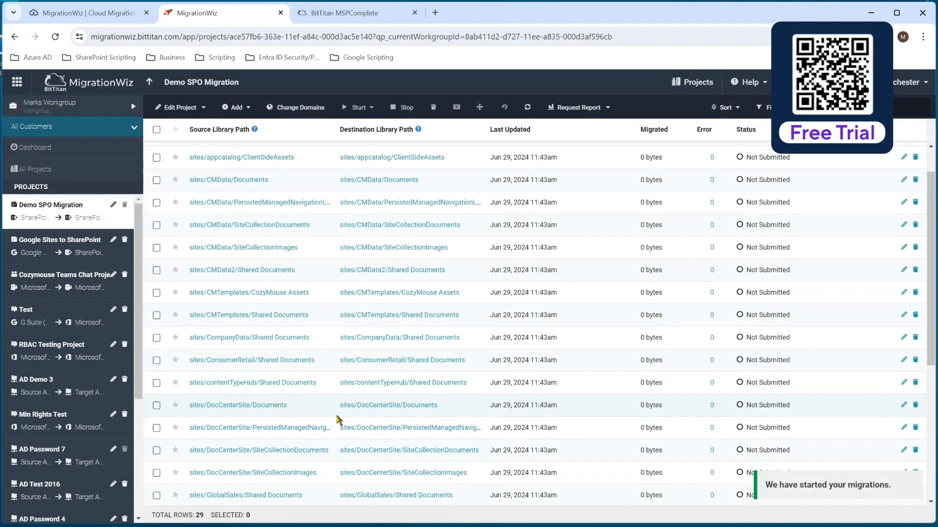
# Step: Open the sites/ITDataShareSite/Documents item's migration details and review its folder summary
pyautogui.scroll(-4, 337, 417)
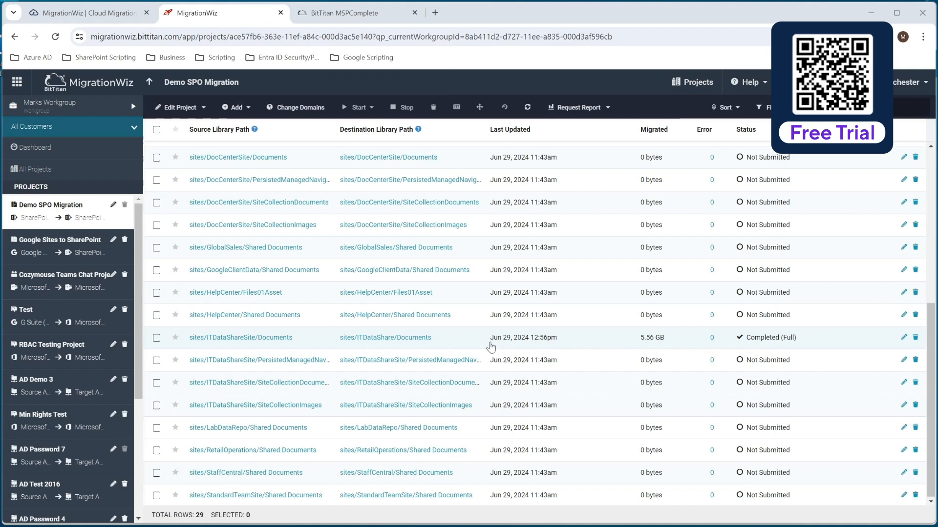
pyautogui.click(281, 337)
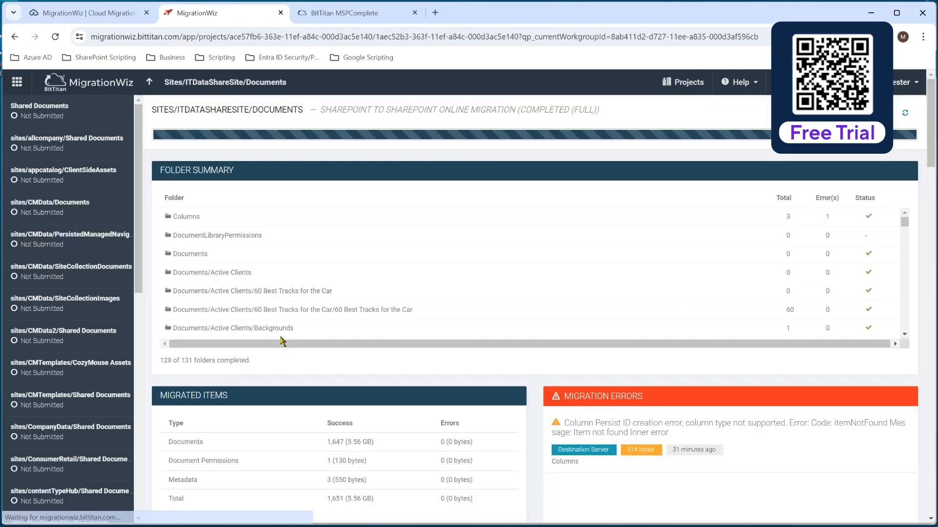
pyautogui.scroll(-3, 516, 270)
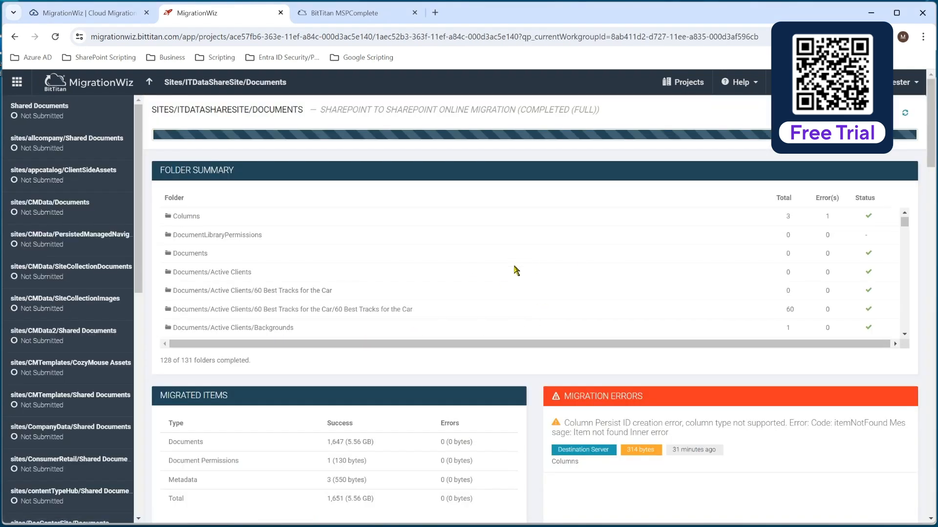
pyautogui.scroll(-3, 516, 270)
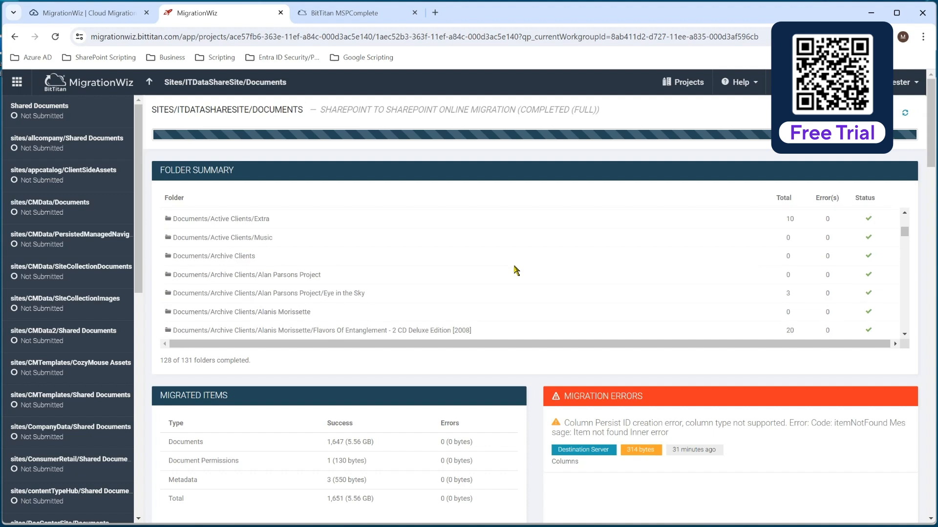
pyautogui.scroll(-5, 516, 270)
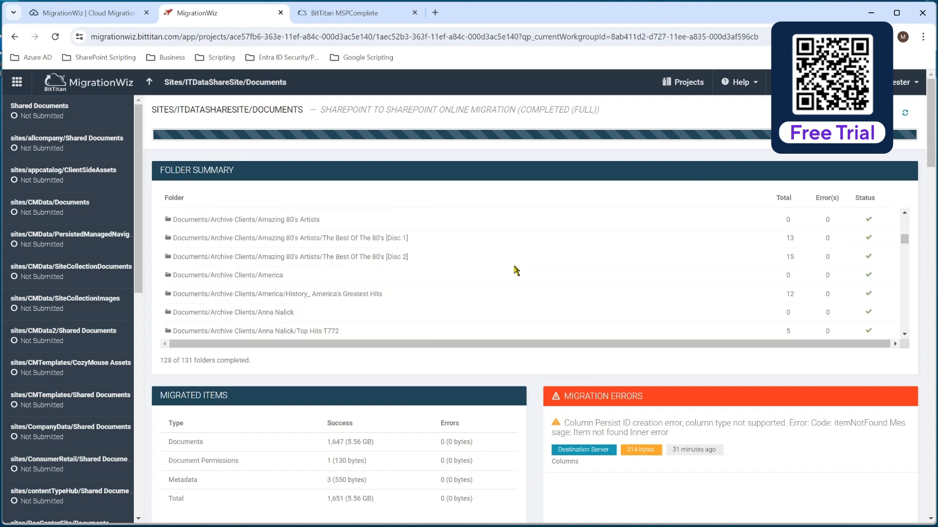
pyautogui.scroll(5, 516, 270)
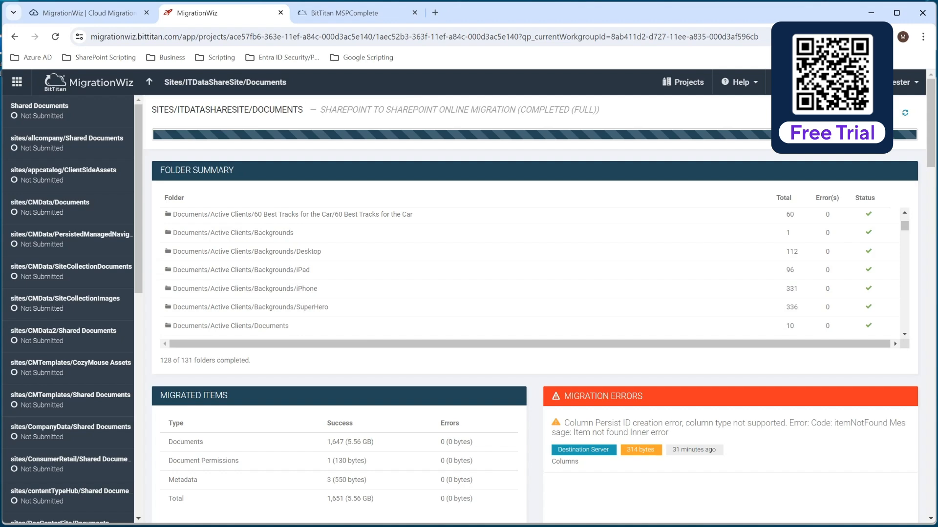
# Step: Switch to the destination SharePoint site, reload the IT Data Share library, inspect the nested 60 Best Tracks for the Car folder under Active Clients, and return to Documents
pyautogui.hotkey('alt', 'Tab')
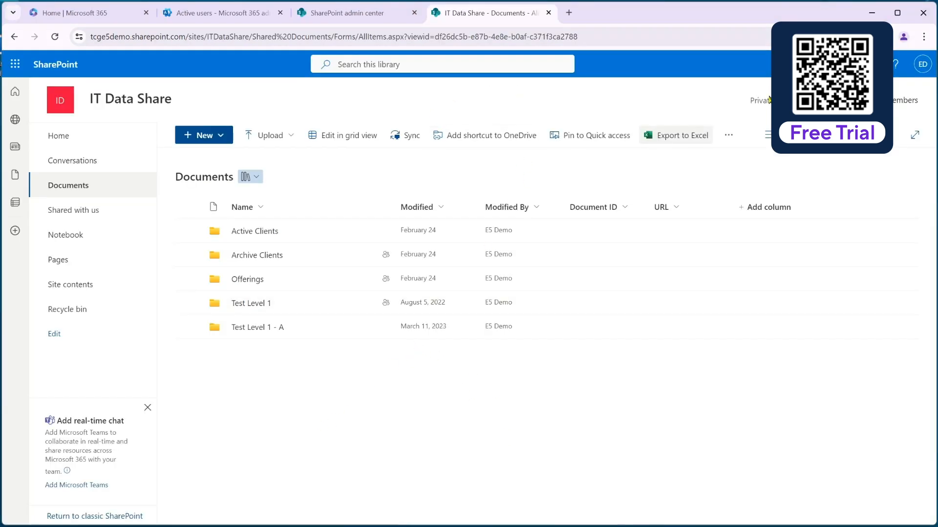
pyautogui.click(706, 32)
pyautogui.press('Return')
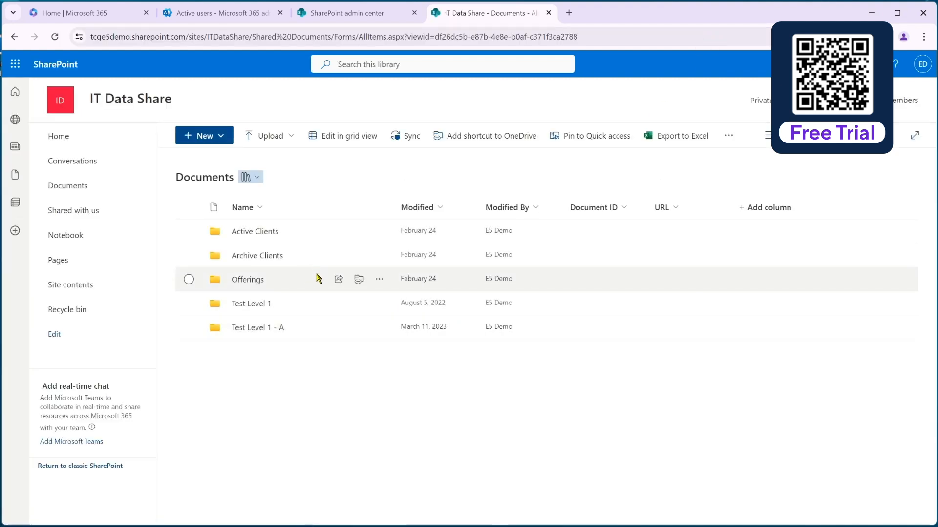
pyautogui.click(253, 232)
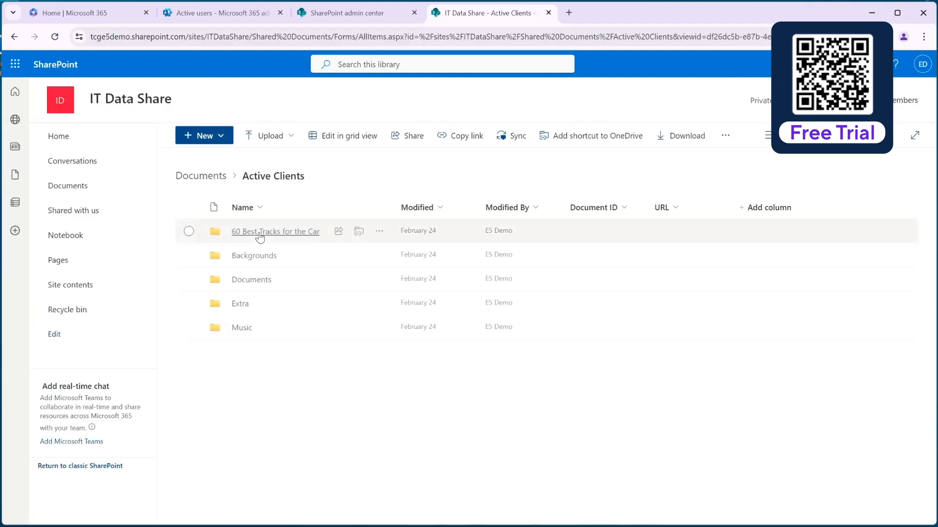
pyautogui.click(254, 234)
pyautogui.click(252, 233)
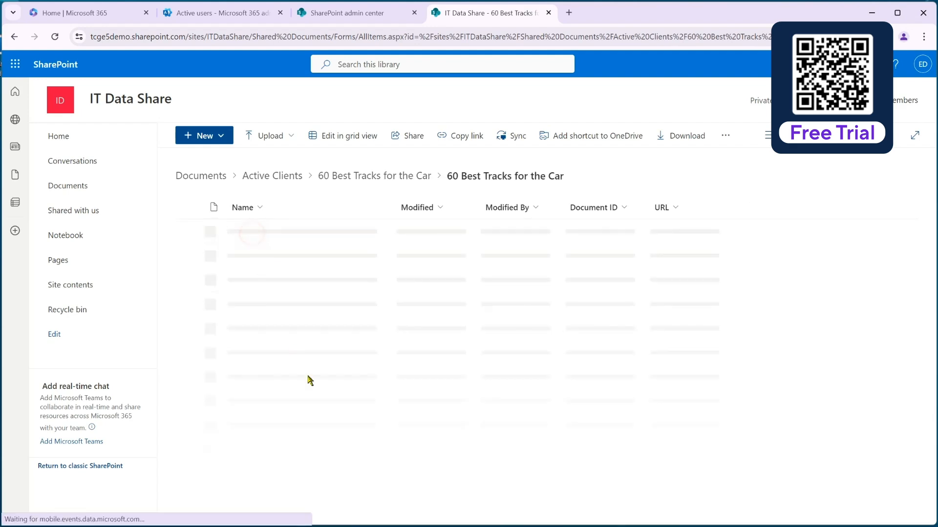
pyautogui.scroll(-5, 293, 371)
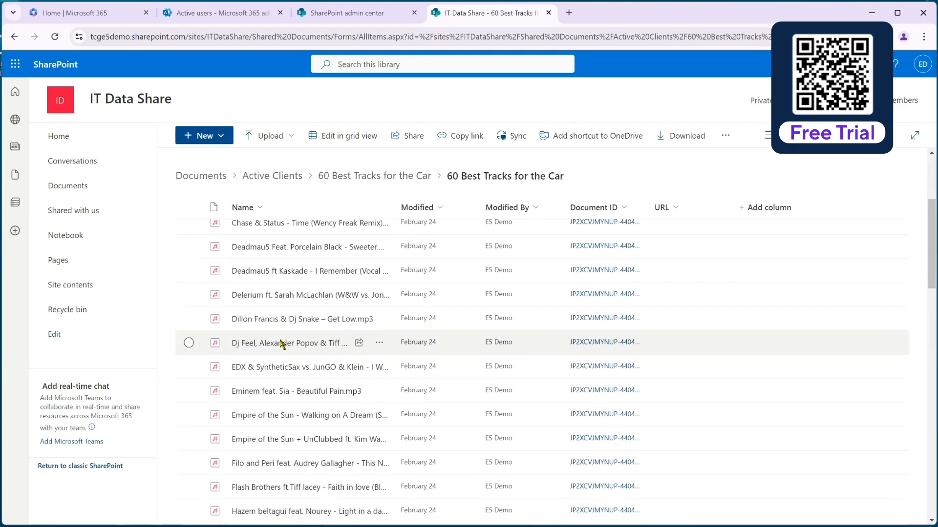
pyautogui.scroll(5, 281, 344)
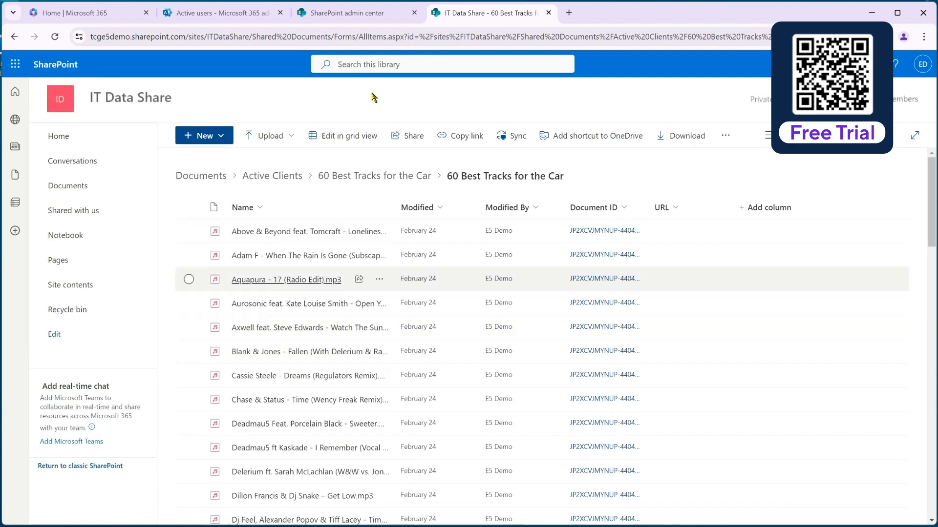
pyautogui.click(200, 175)
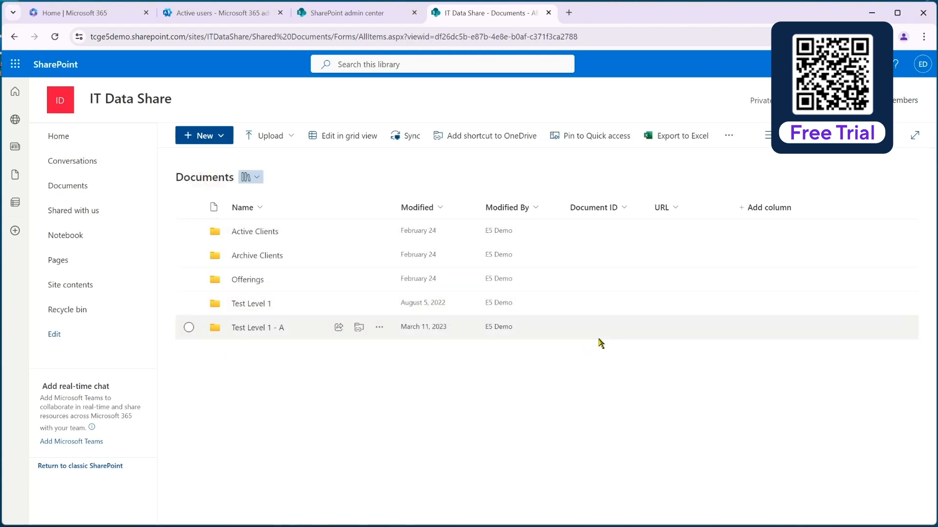
# Step: Close the IT Data Share site details in the SharePoint admin center and reload Active sites to check the site's storage use
pyautogui.click(367, 13)
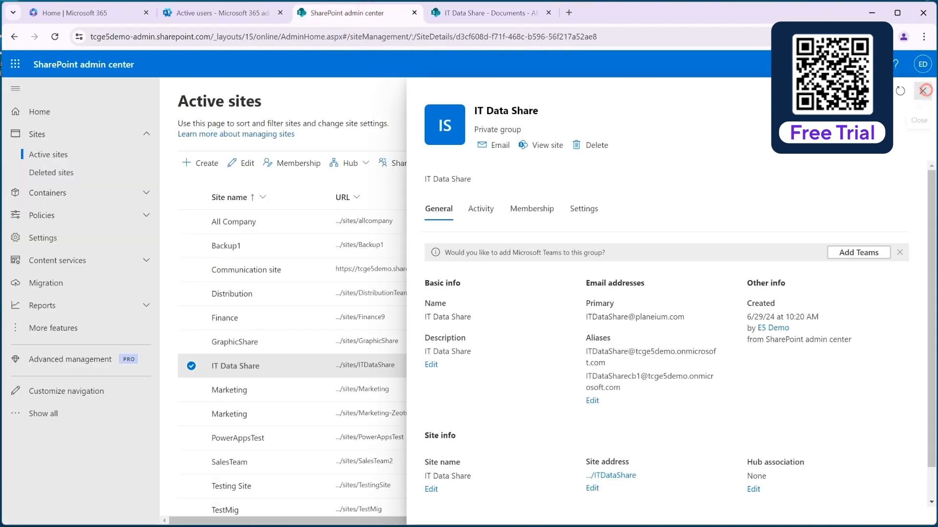
pyautogui.click(922, 91)
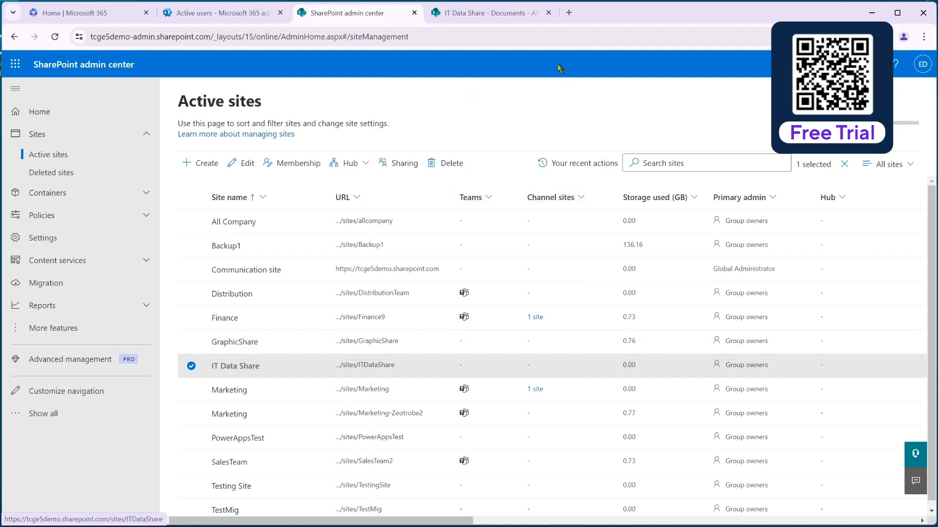
pyautogui.click(552, 37)
pyautogui.press('Return')
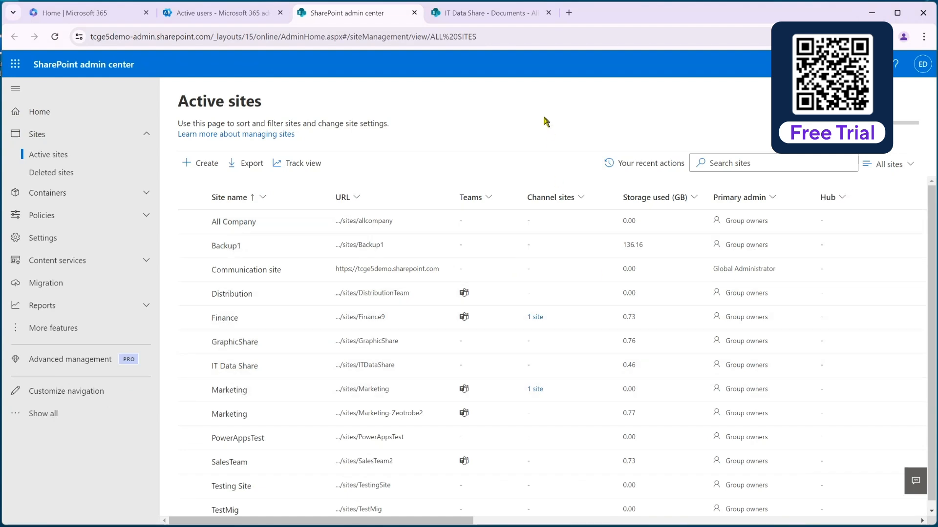
pyautogui.click(537, 41)
pyautogui.press('Return')
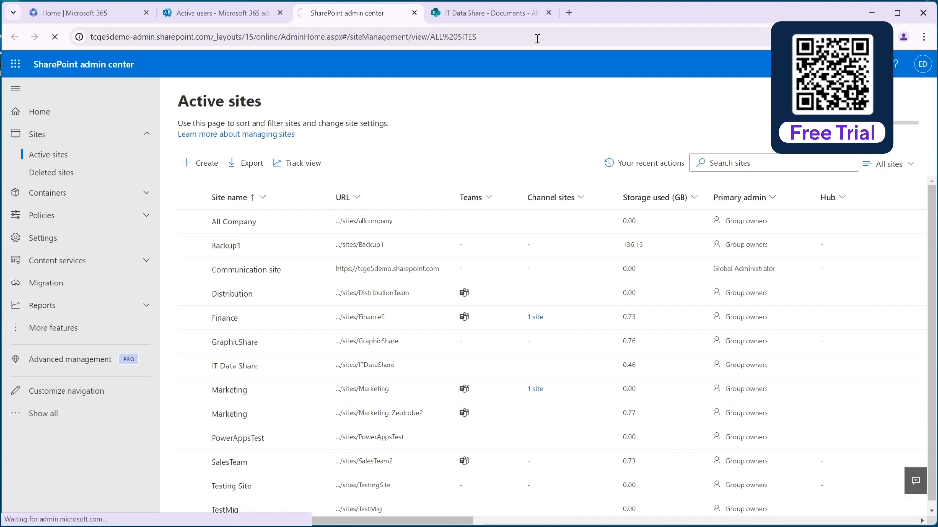